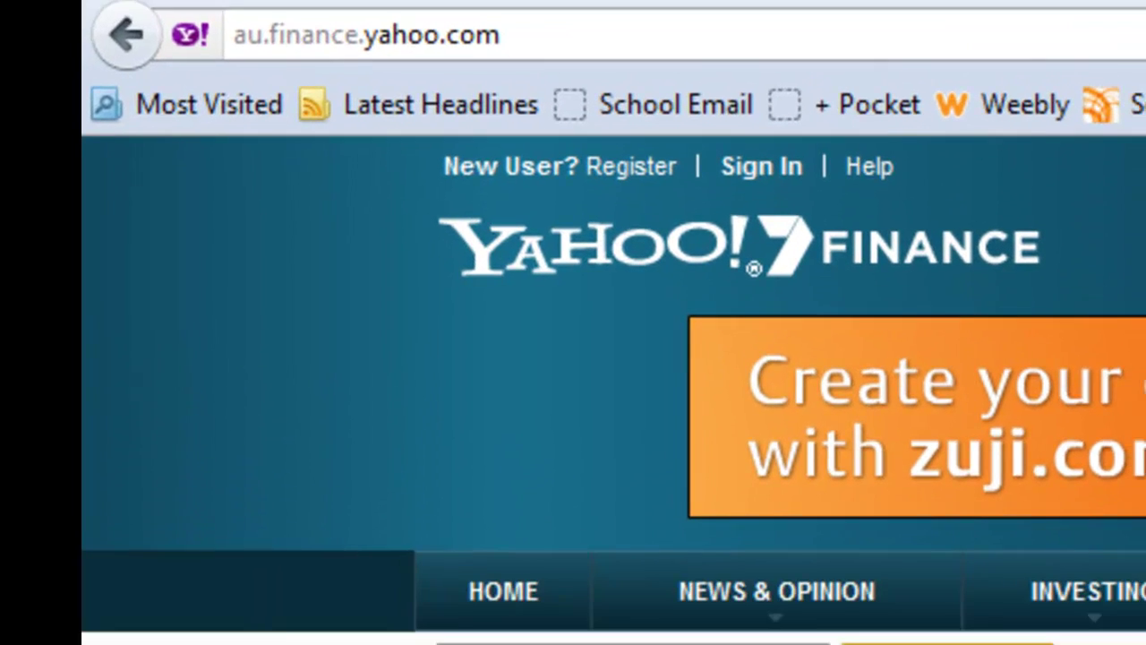
Look up the Rio quote and open the Australian-listed Rio Tinto Ltd. (RIO.AX) result
{"action": "left_click", "coordinate": [514, 373]}
{"action": "type", "text": "Rio"}
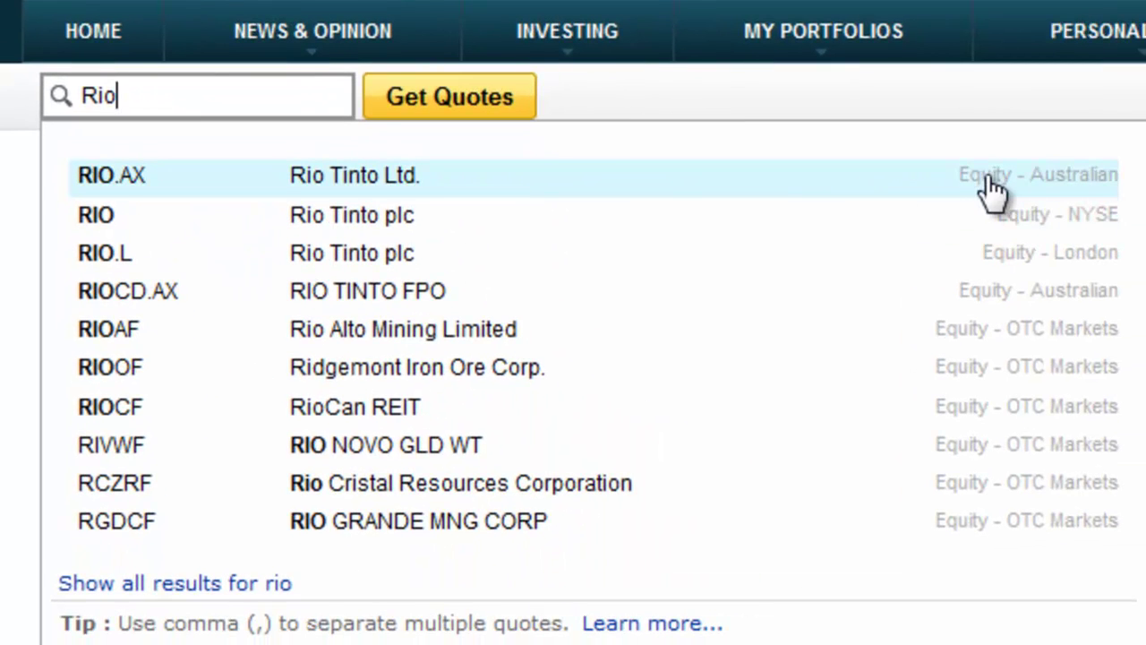
{"action": "left_click", "coordinate": [99, 183]}
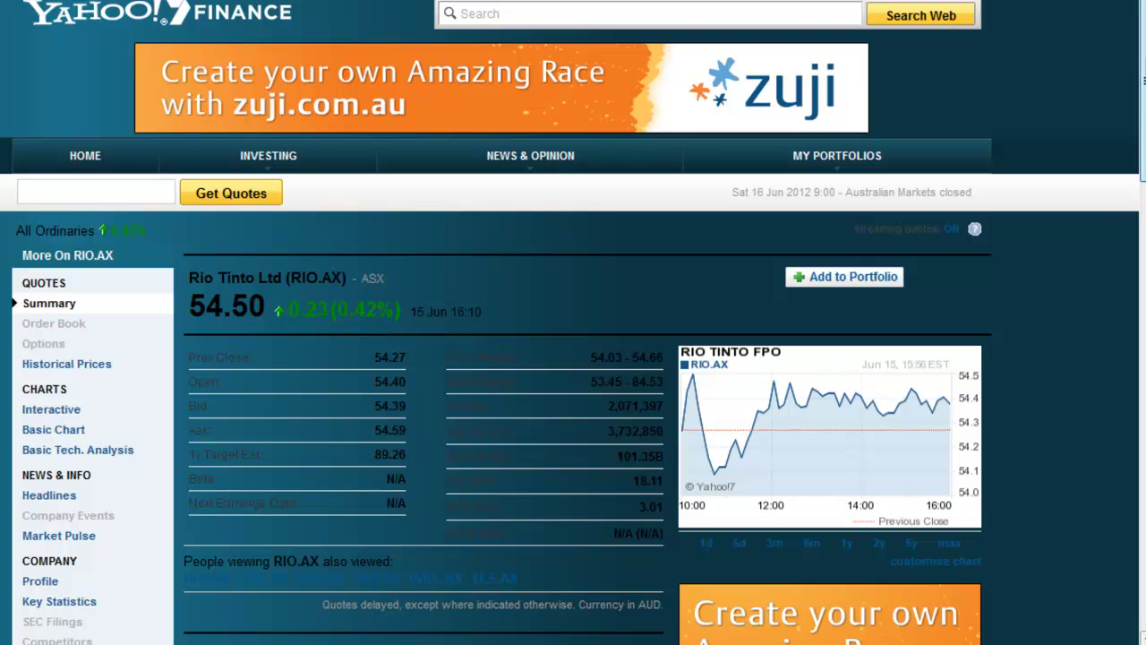
Open the historical prices for RIO.AX and download them as a spreadsheet
{"action": "scroll", "coordinate": [573, 358], "scroll_direction": "down", "scroll_amount": 1}
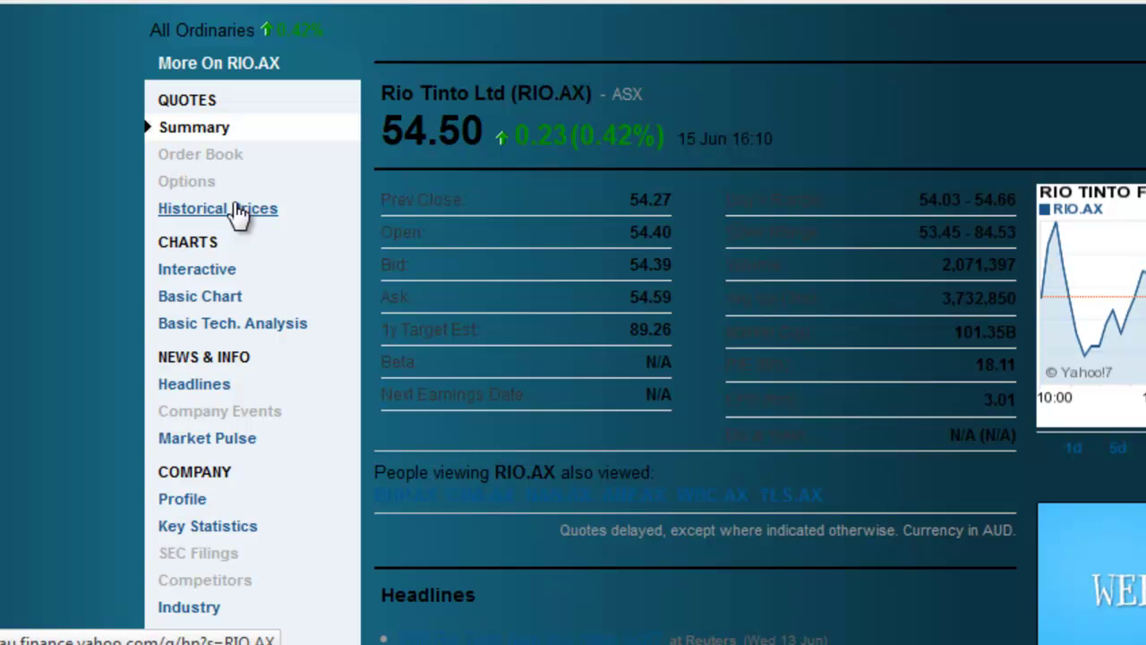
{"action": "left_click", "coordinate": [239, 213]}
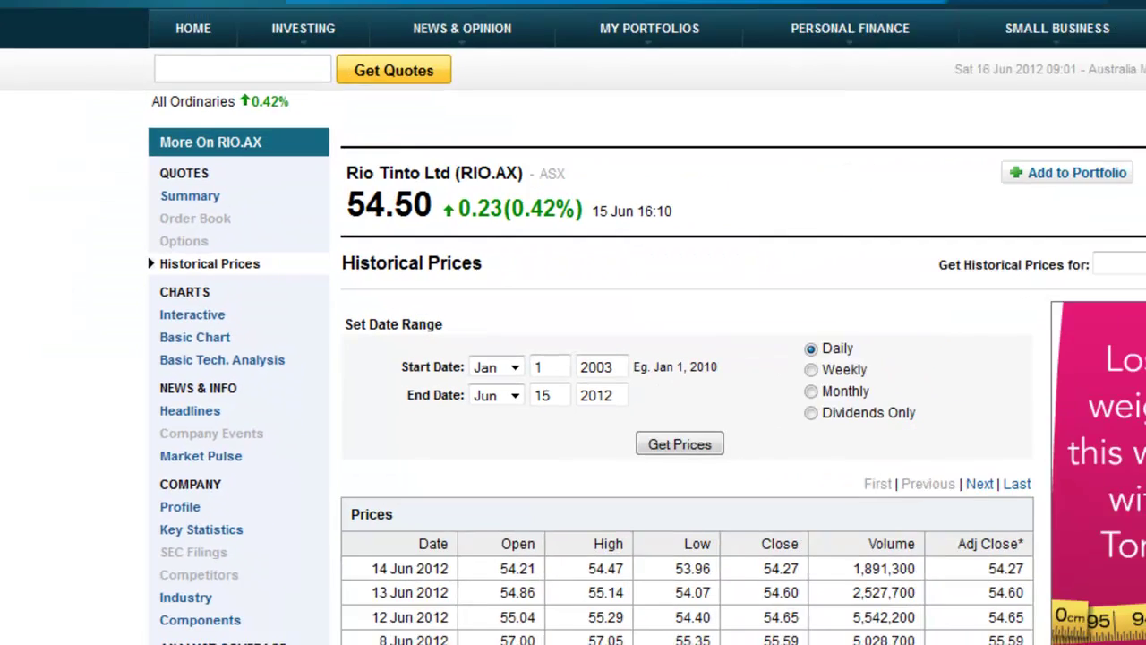
{"action": "scroll", "coordinate": [1079, 397], "scroll_direction": "down", "scroll_amount": 15}
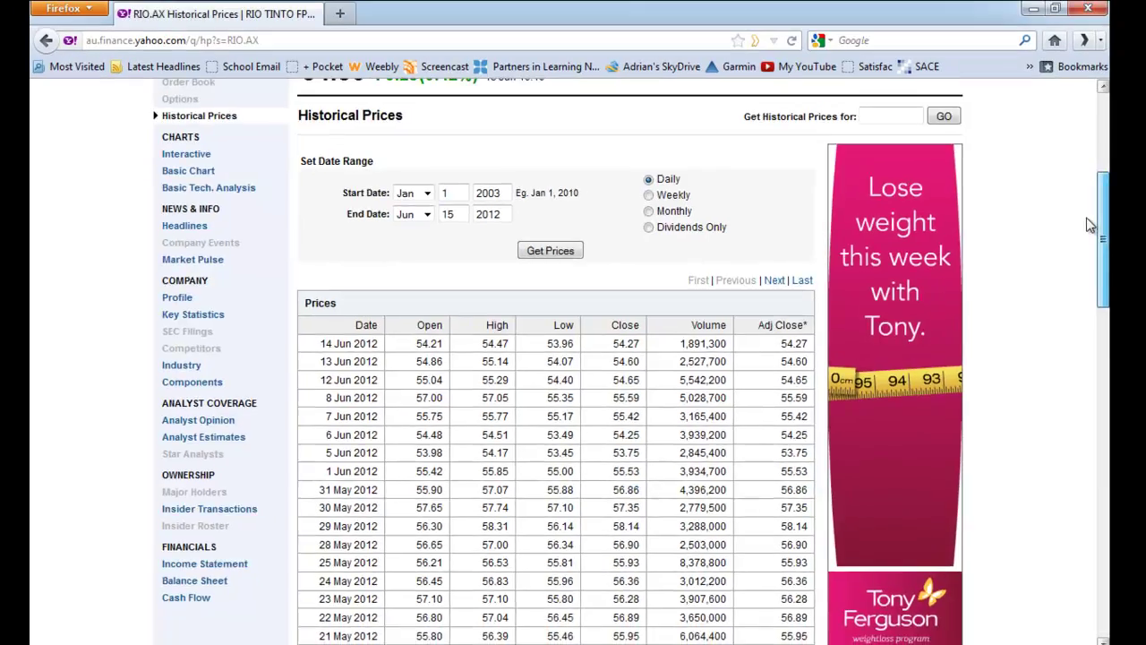
{"action": "scroll", "coordinate": [1079, 397], "scroll_direction": "down", "scroll_amount": 8}
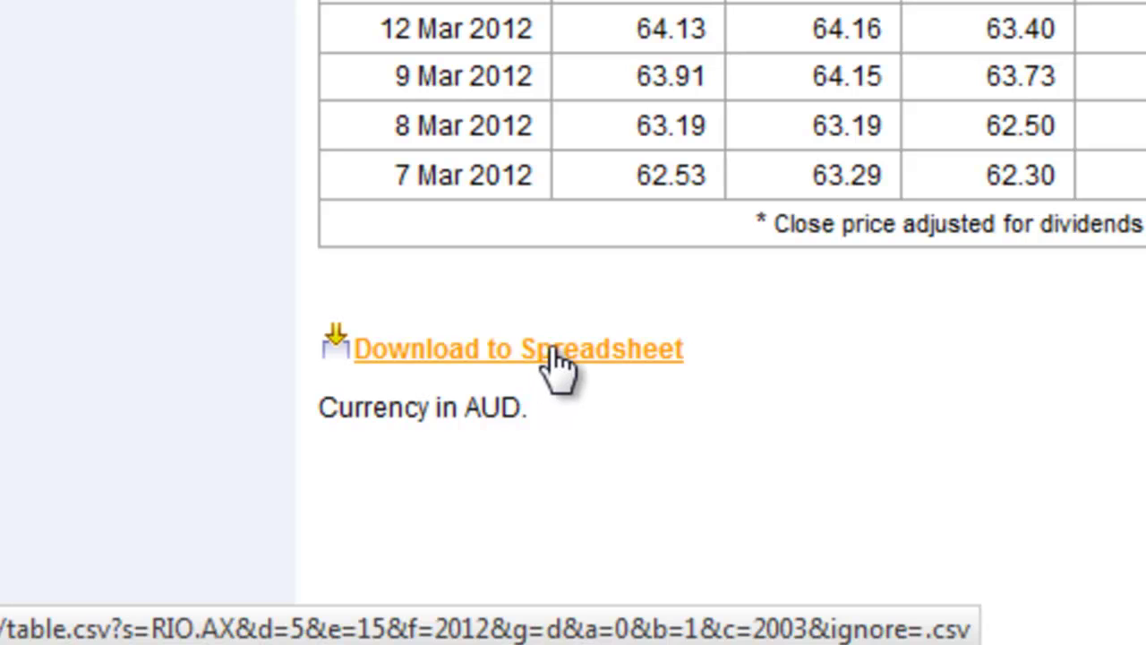
{"action": "left_click", "coordinate": [561, 353]}
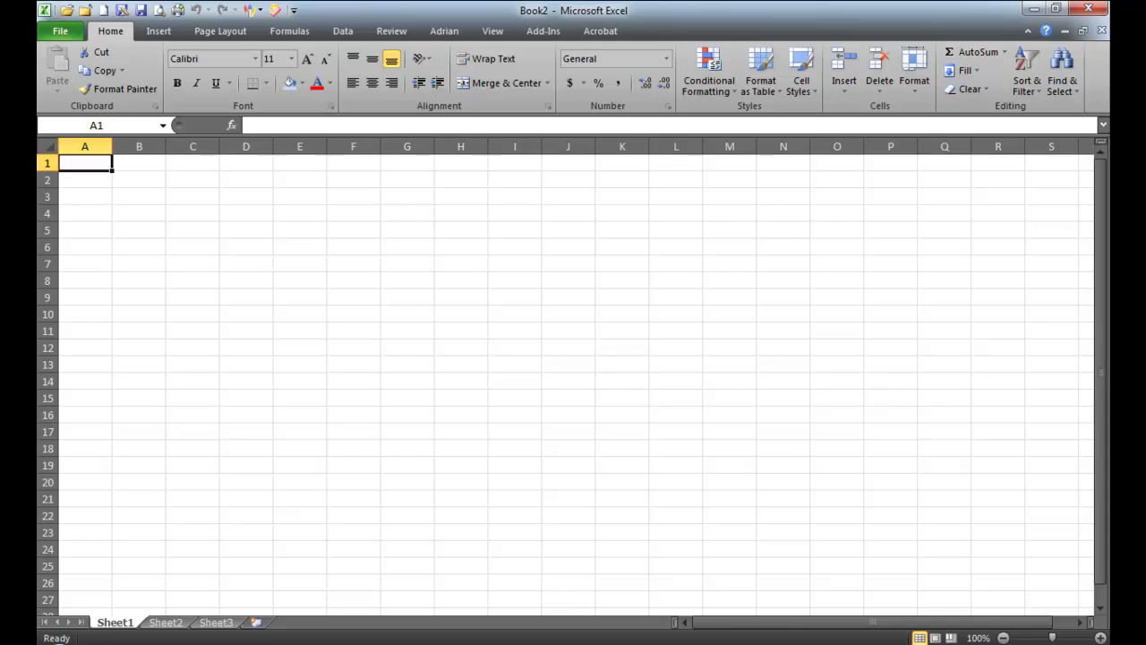
Switch to Excel and open the downloaded price file table-1
{"action": "key", "text": "alt+Tab"}
{"action": "double_click", "coordinate": [755, 67]}
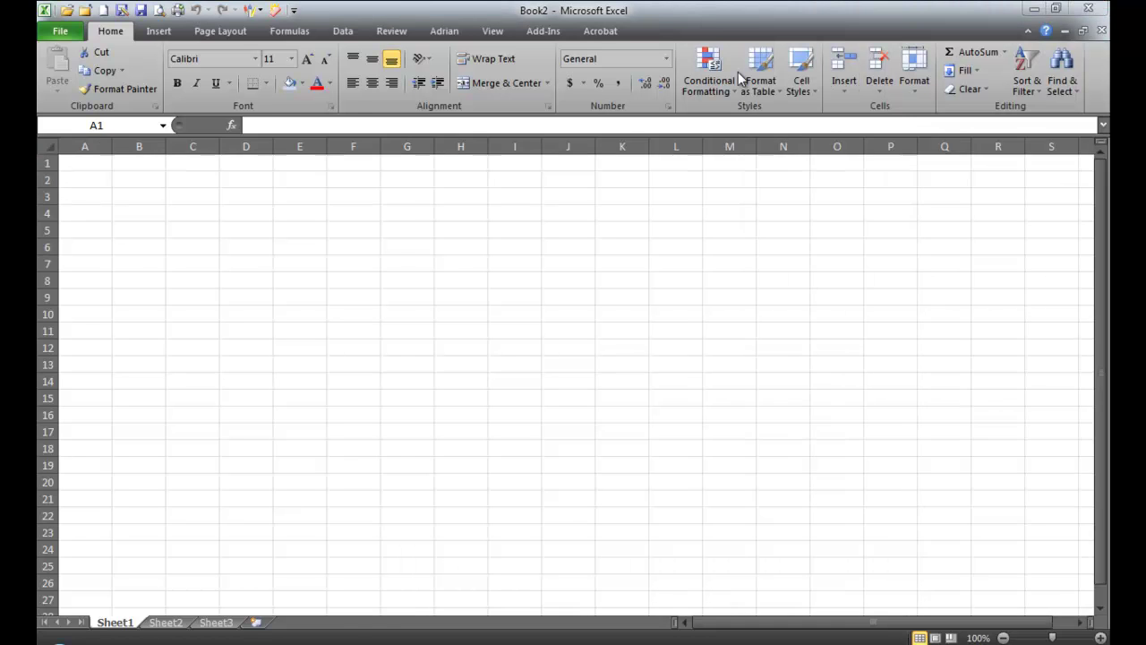
{"action": "double_click", "coordinate": [112, 146]}
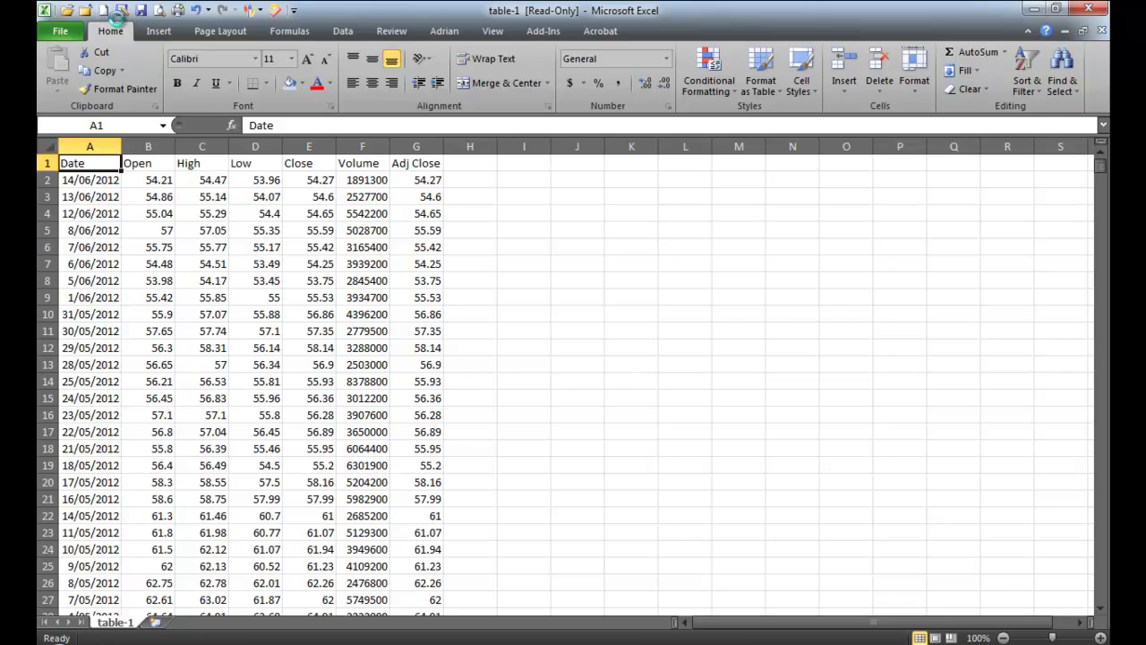
Save the file to the Desktop as Share Project1 in Excel Workbook format
{"action": "left_click", "coordinate": [121, 11]}
{"action": "left_click", "coordinate": [98, 152]}
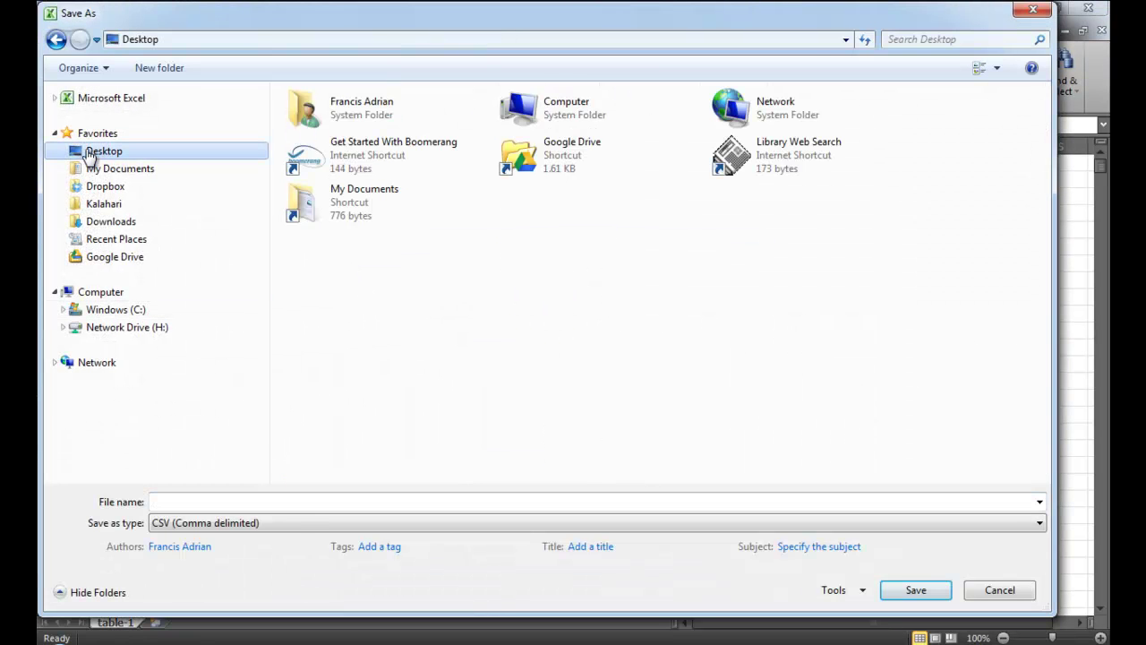
{"action": "left_click", "coordinate": [236, 501]}
{"action": "type", "text": "Sha"}
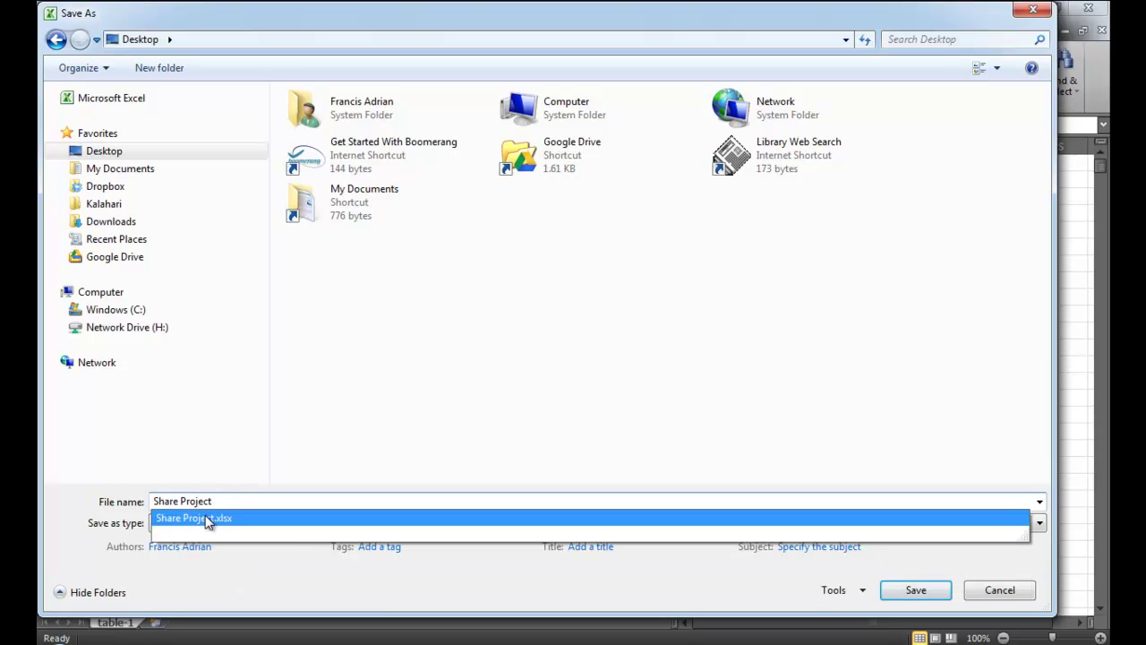
{"action": "type", "text": "re Project"}
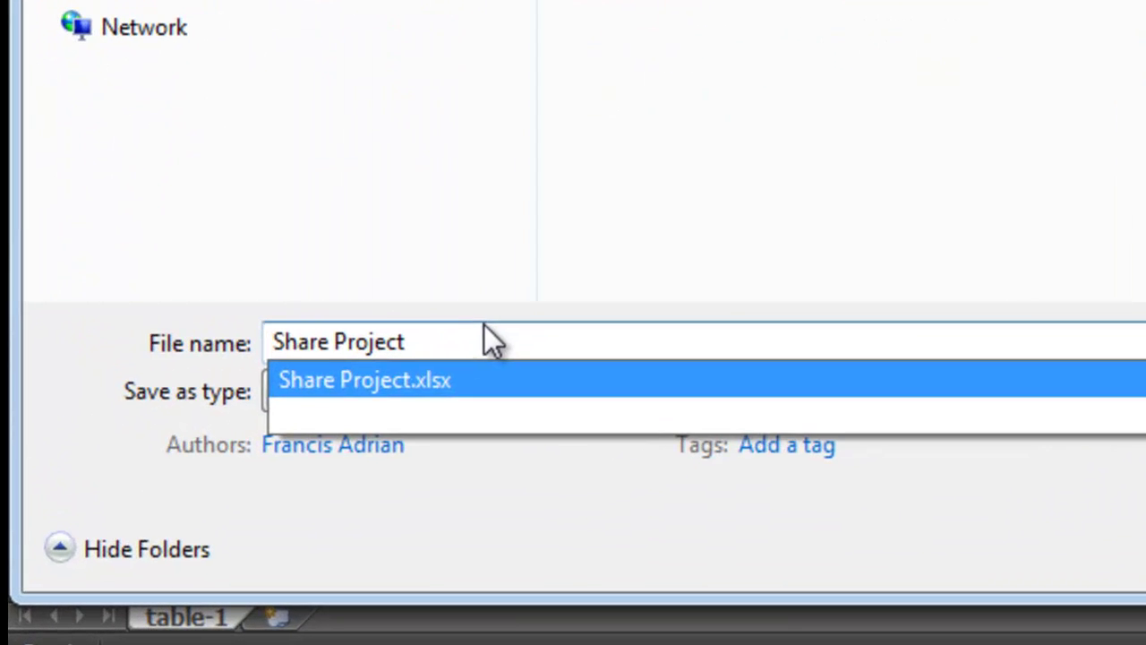
{"action": "type", "text": "1"}
{"action": "left_click", "coordinate": [989, 391]}
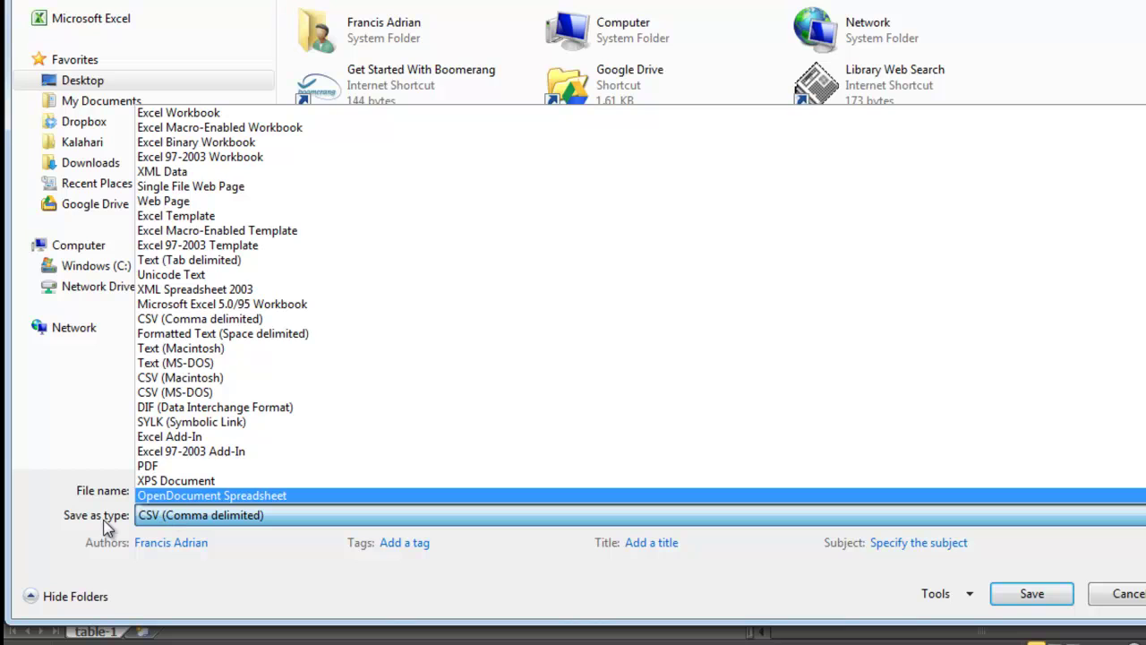
{"action": "left_click", "coordinate": [215, 113]}
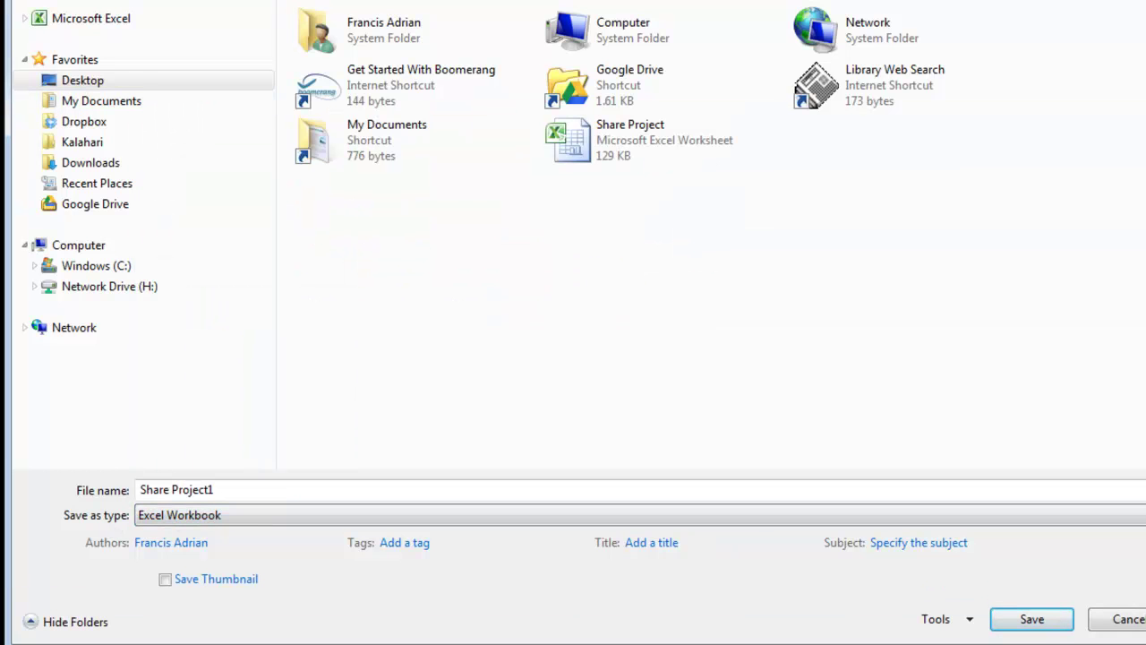
{"action": "left_click", "coordinate": [1032, 618]}
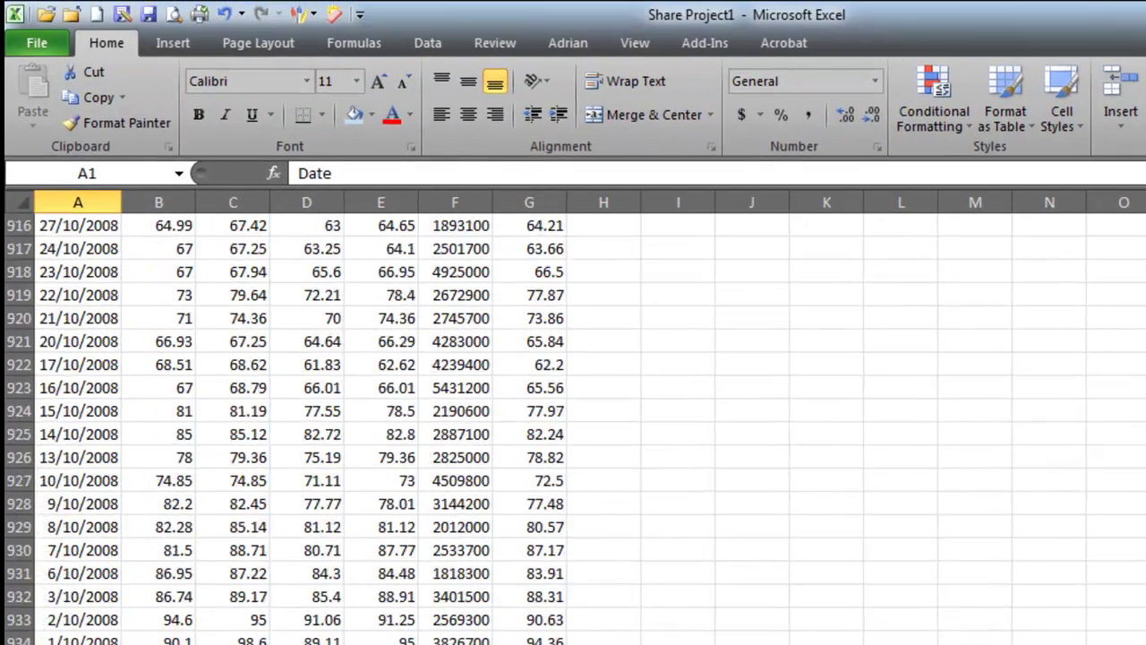
Delete the Open, High, Low, Close and Volume columns, keeping only Date and Adj Close
{"action": "scroll", "coordinate": [573, 418], "scroll_direction": "down", "scroll_amount": 20}
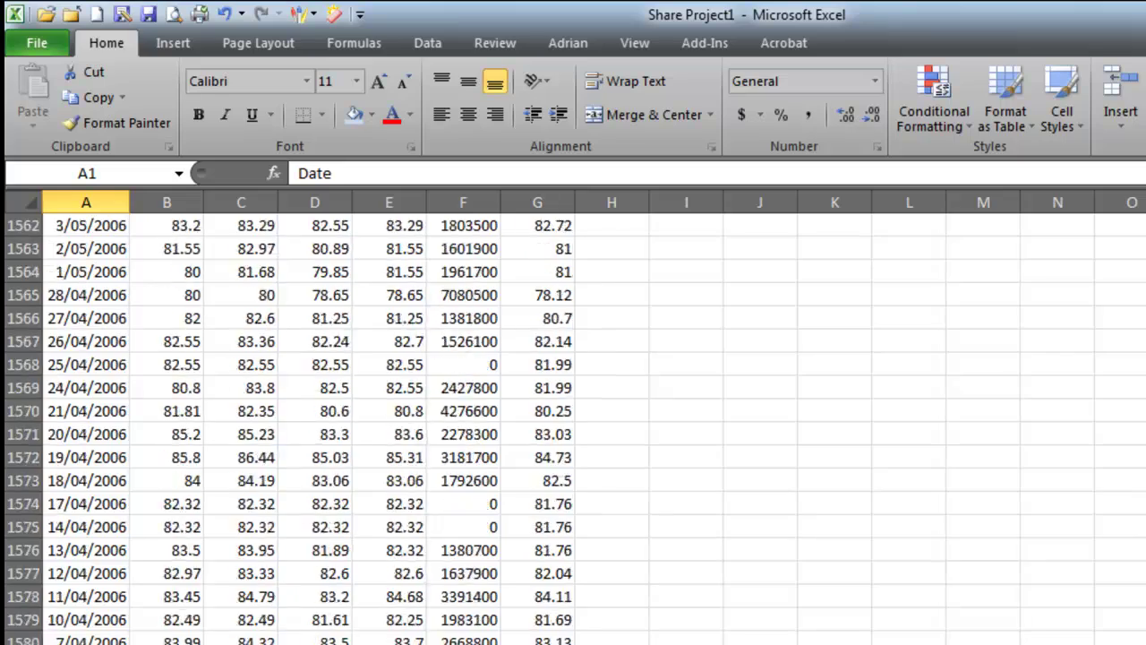
{"action": "scroll", "coordinate": [574, 418], "scroll_direction": "up", "scroll_amount": 20}
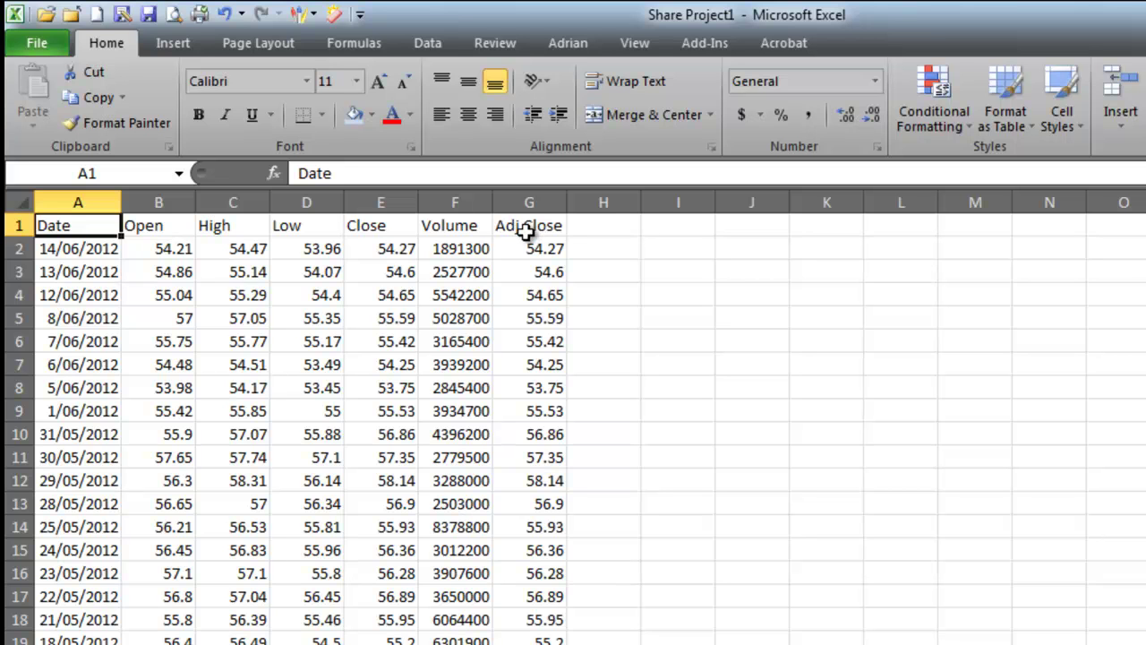
{"action": "left_click_drag", "start_coordinate": [166, 193], "coordinate": [452, 193]}
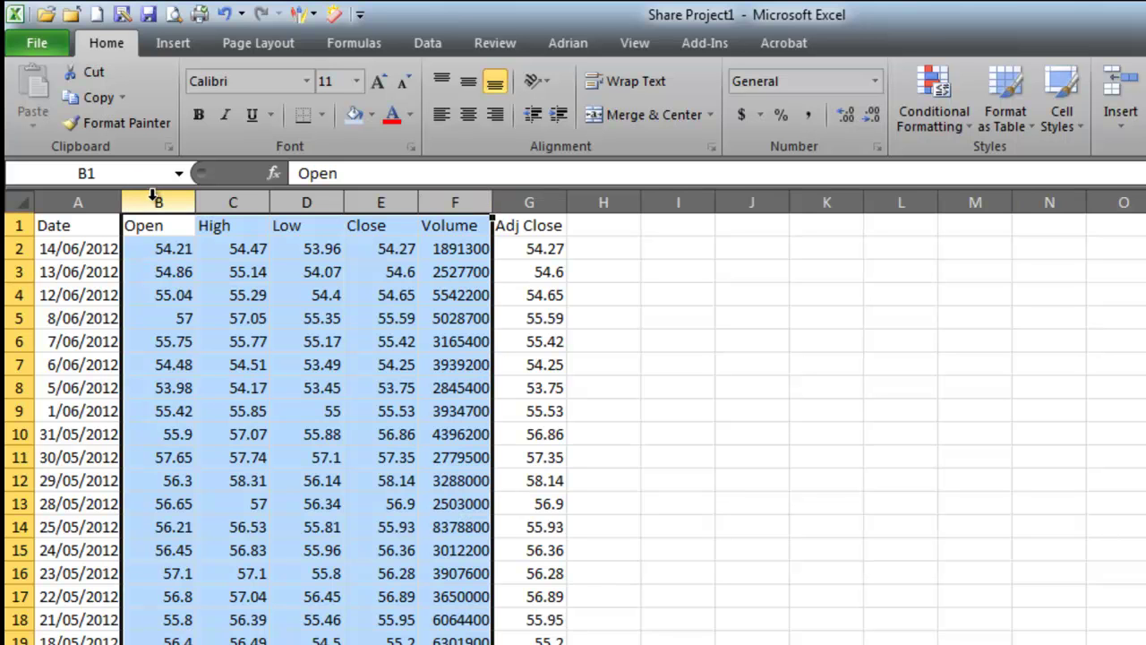
{"action": "left_click_drag", "start_coordinate": [155, 197], "coordinate": [455, 195]}
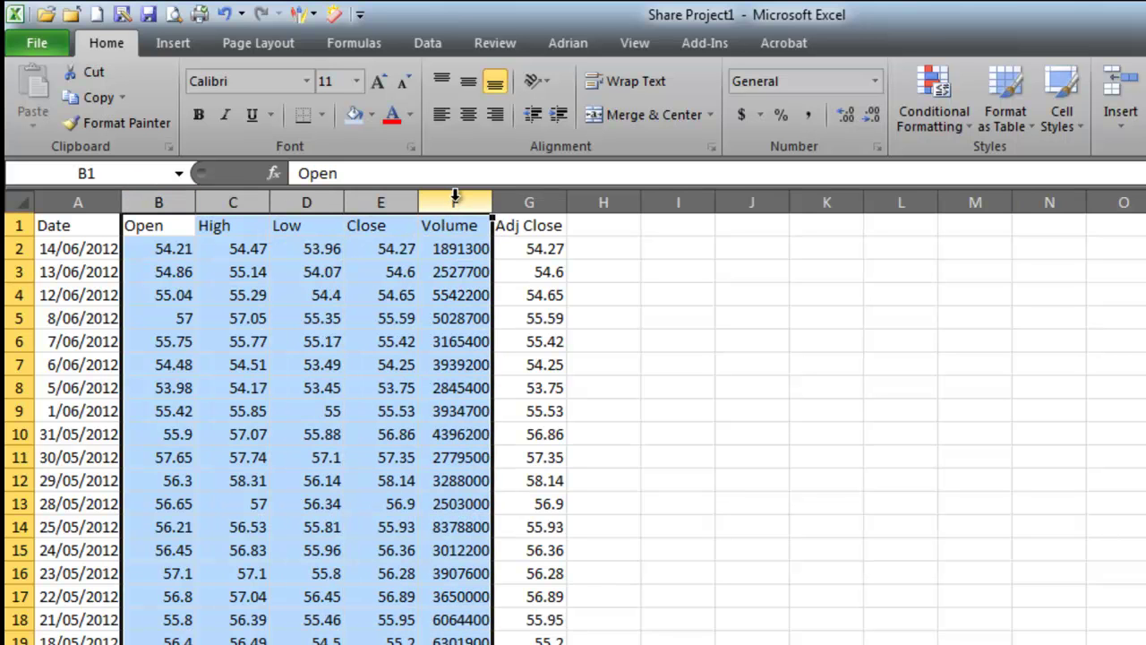
{"action": "right_click", "coordinate": [458, 199]}
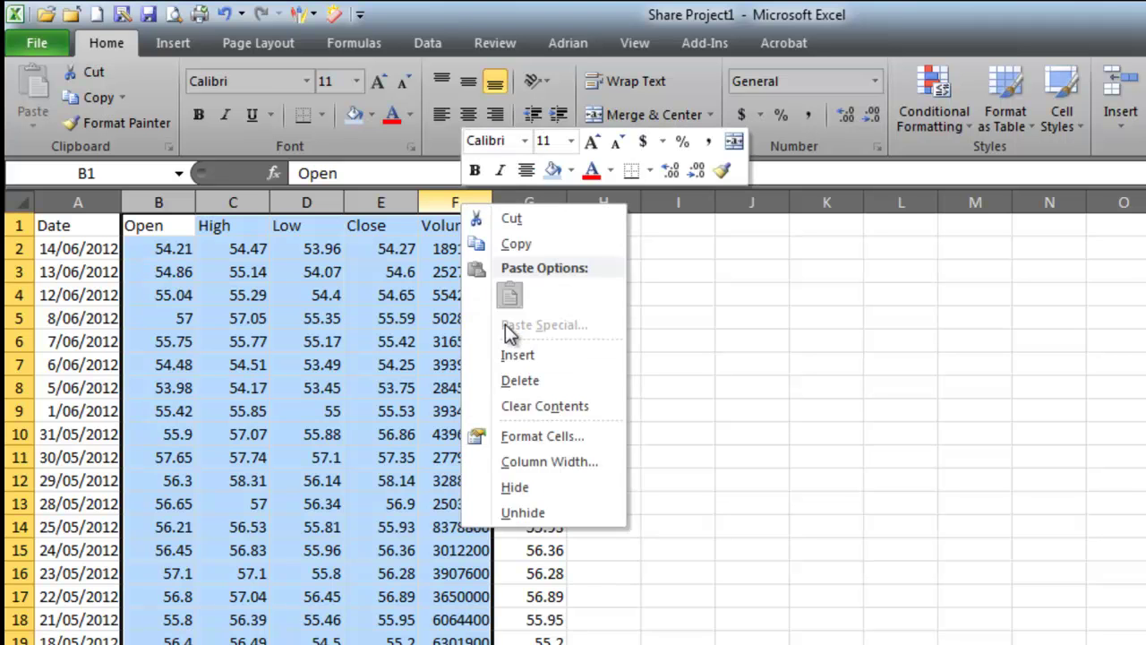
{"action": "left_click", "coordinate": [524, 381]}
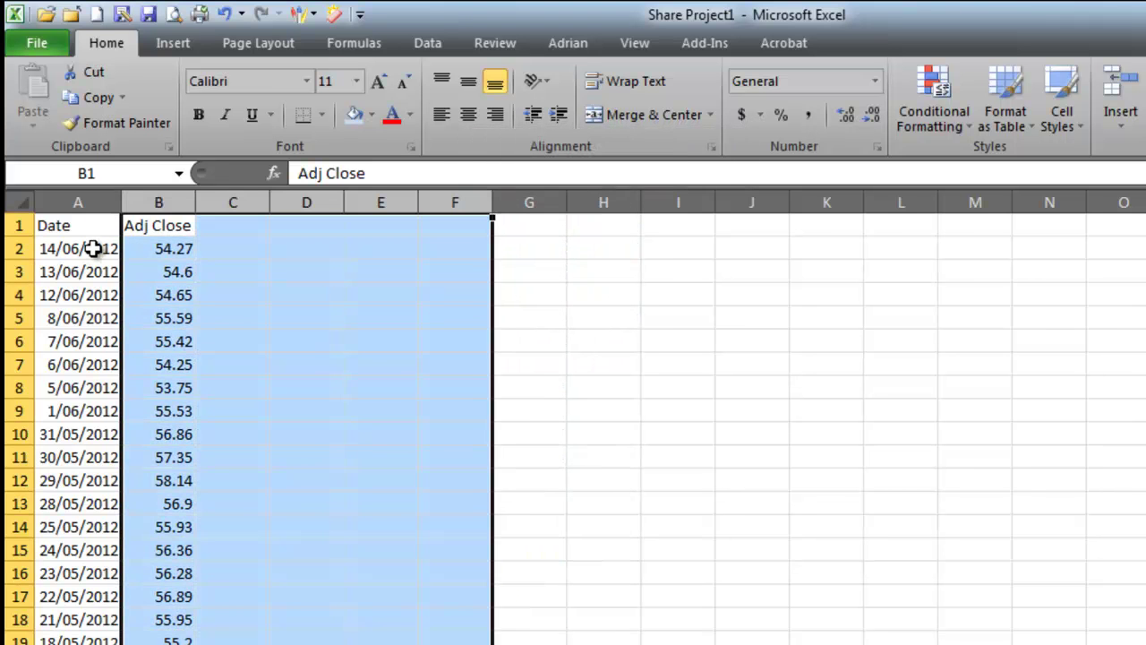
{"action": "left_click", "coordinate": [188, 251]}
Sort the Date and Adj Close columns from oldest to newest and save the workbook
{"action": "left_click", "coordinate": [29, 198]}
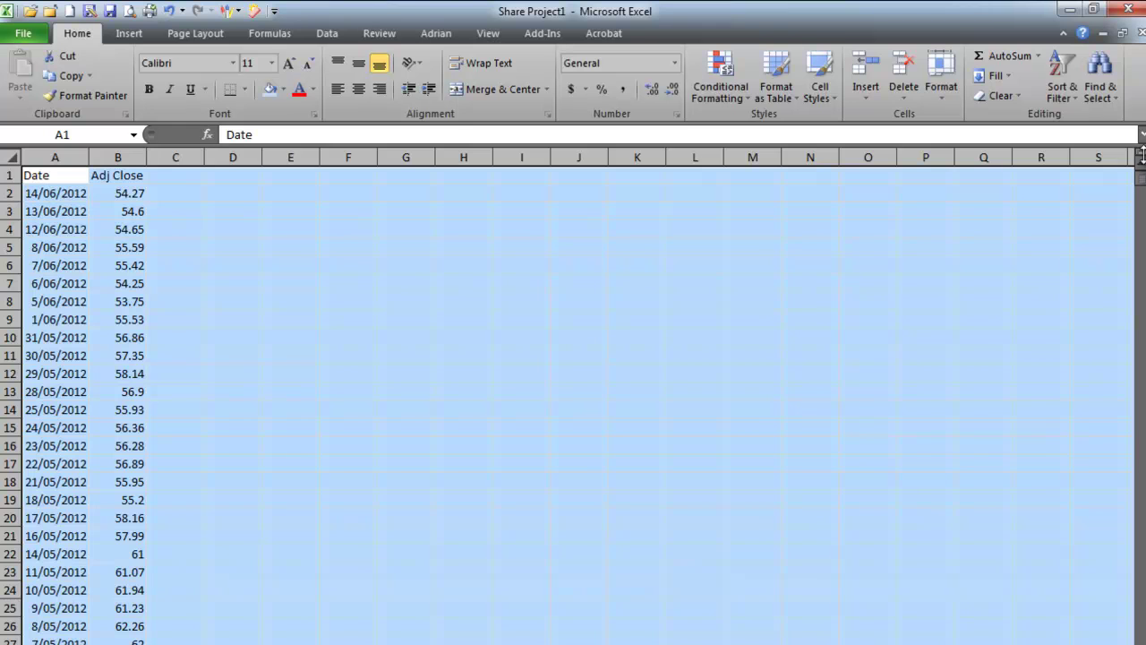
{"action": "left_click", "coordinate": [421, 242]}
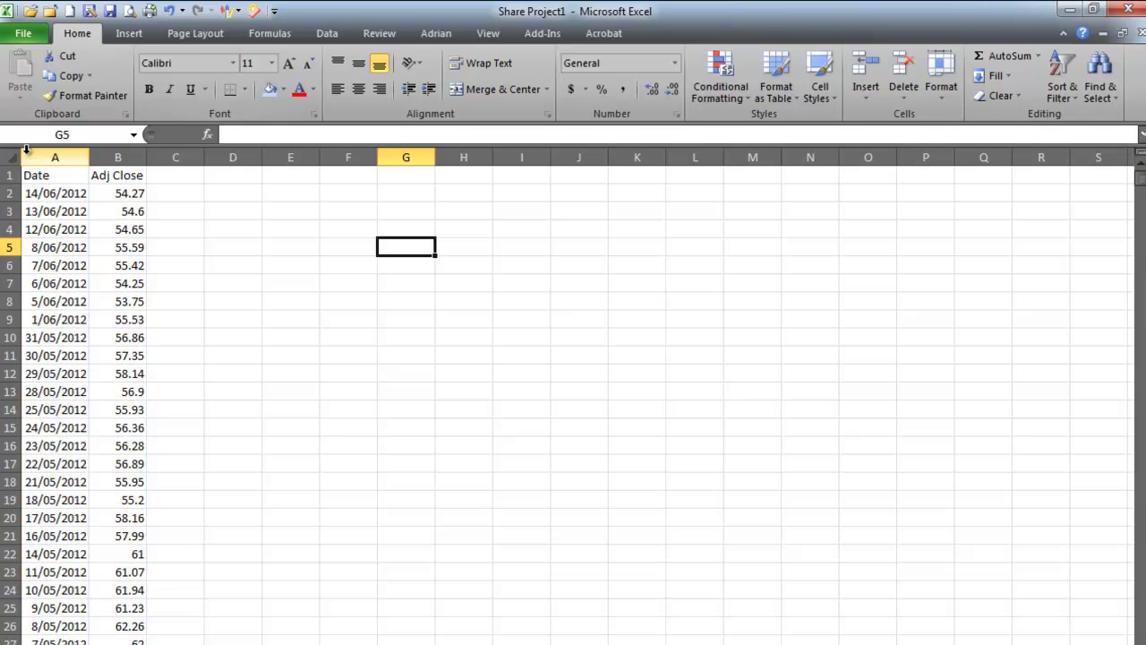
{"action": "left_click_drag", "start_coordinate": [39, 154], "coordinate": [115, 155]}
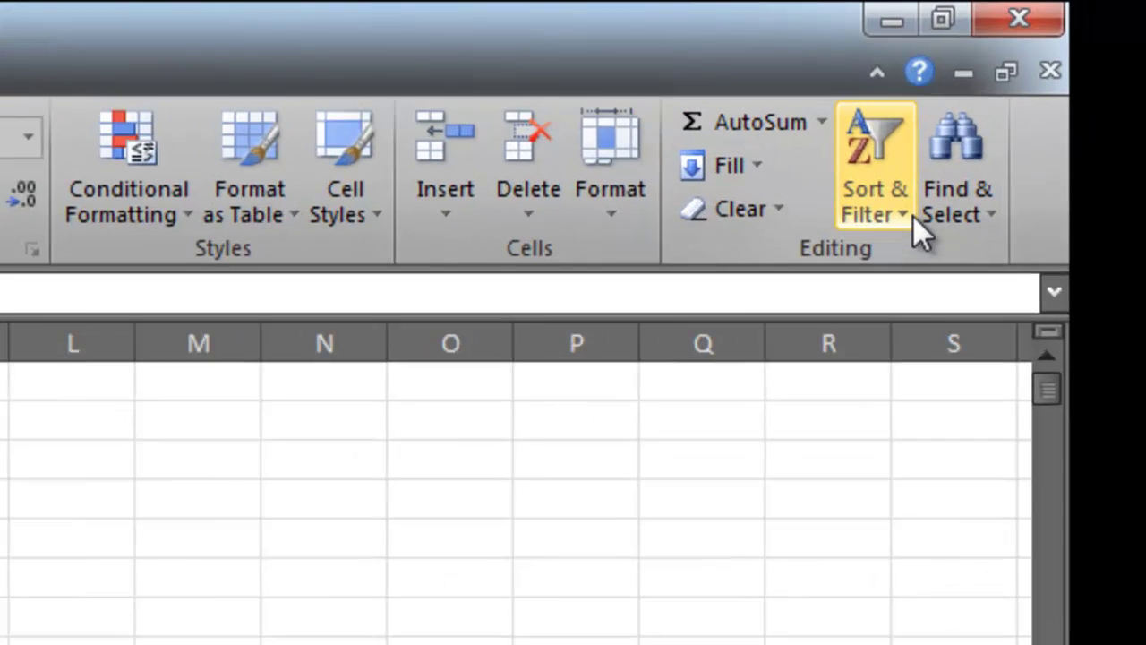
{"action": "left_click", "coordinate": [1053, 98]}
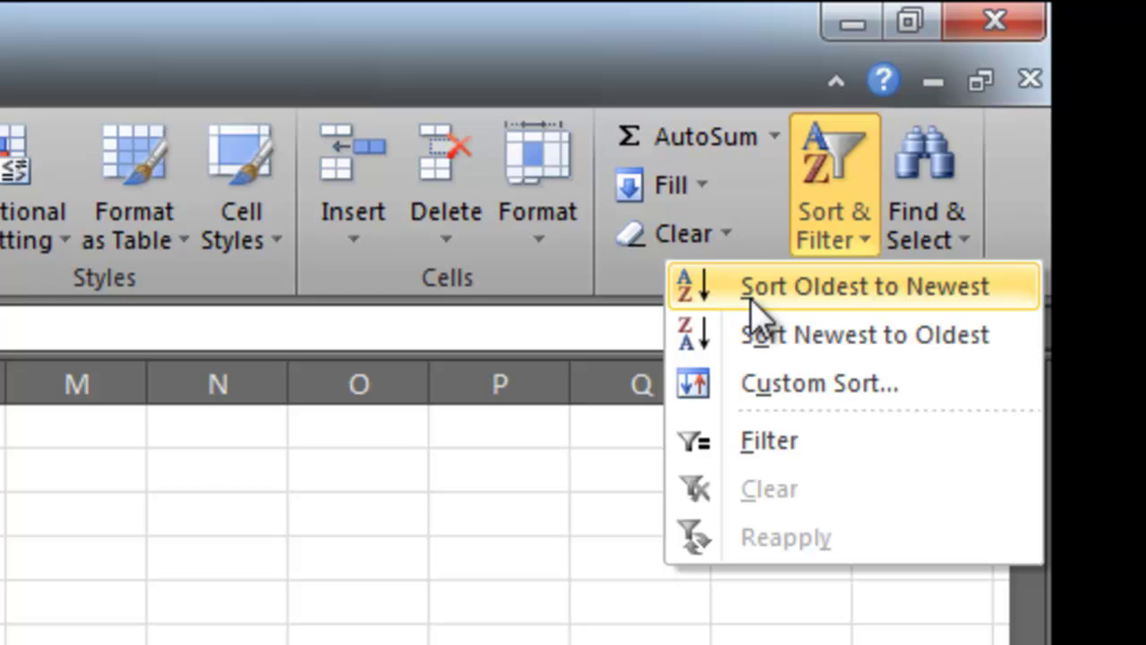
{"action": "left_click", "coordinate": [750, 301]}
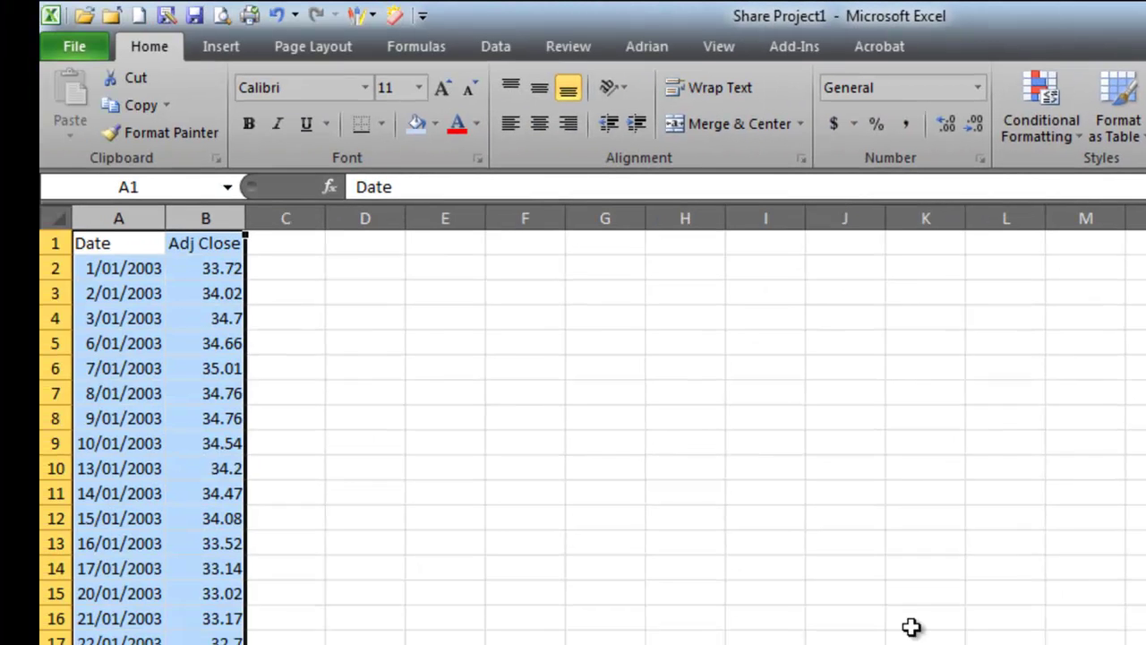
{"action": "left_click", "coordinate": [466, 361]}
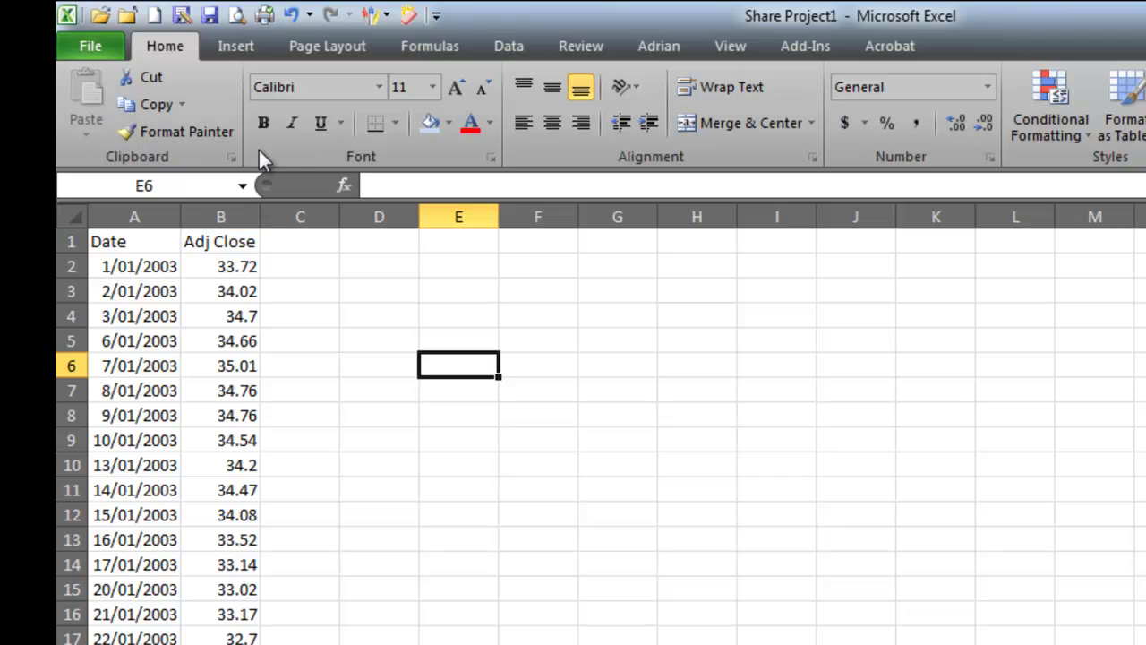
{"action": "left_click", "coordinate": [211, 16]}
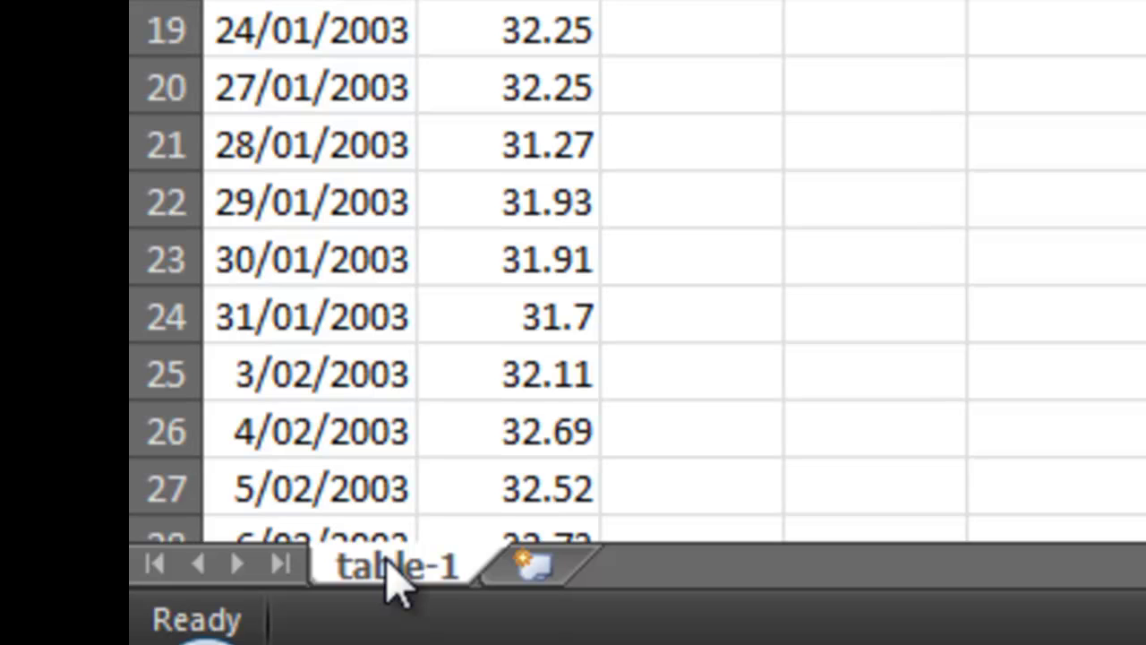
Rename the table-1 sheet as RIO and add a new sheet named Buy Sell
{"action": "double_click", "coordinate": [388, 564]}
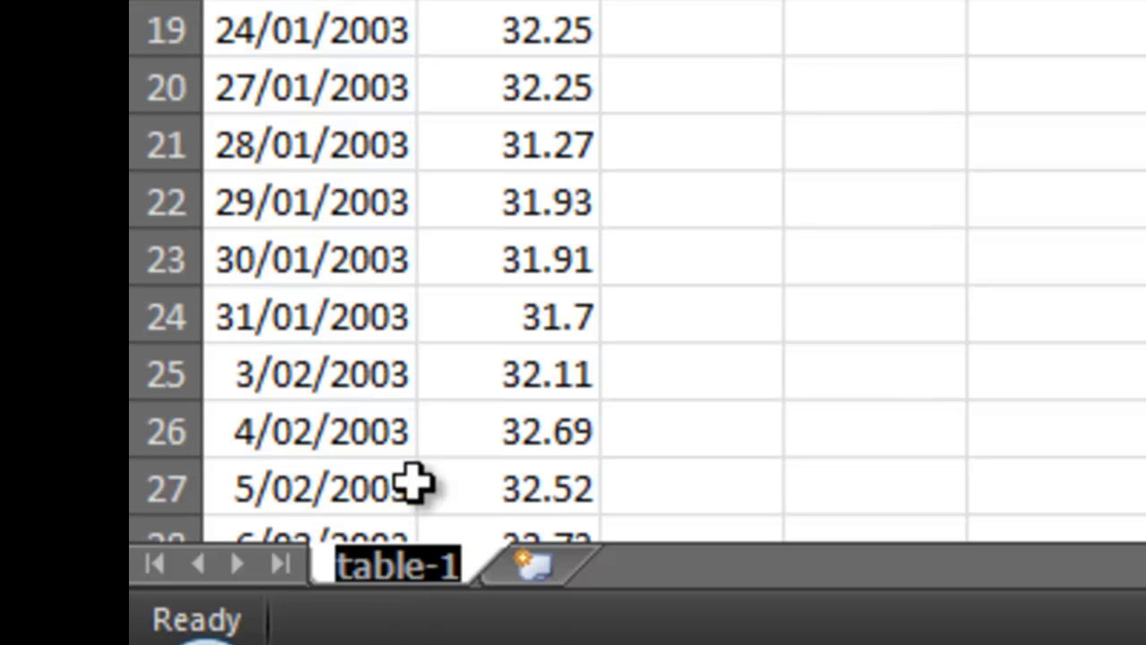
{"action": "type", "text": "RIO"}
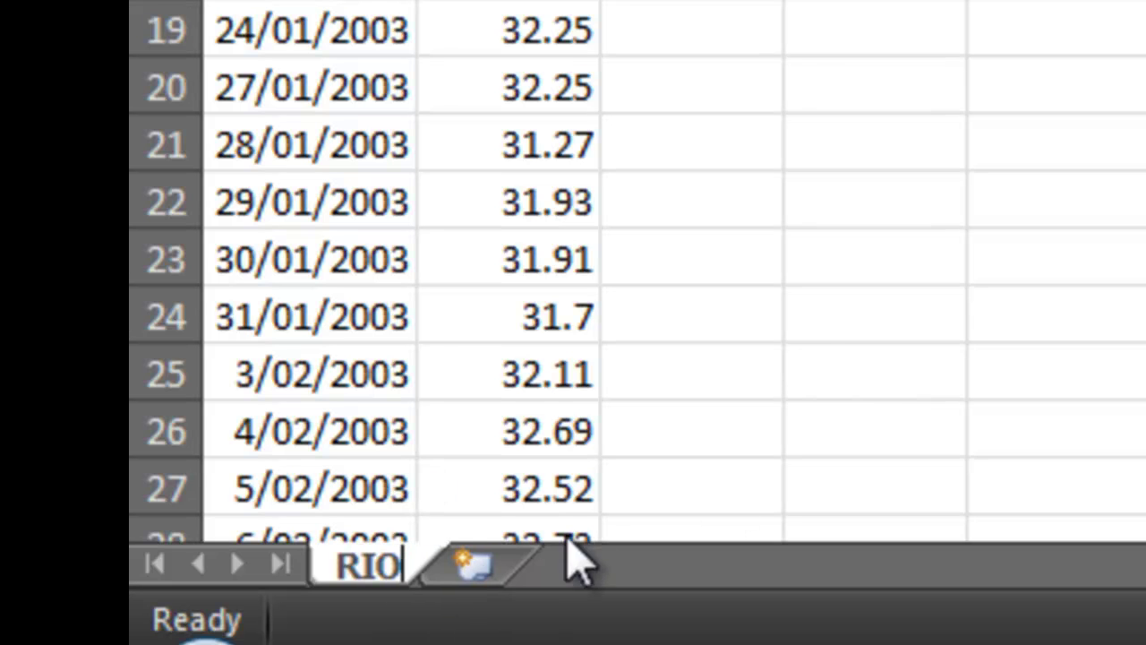
{"action": "left_click", "coordinate": [470, 566]}
{"action": "double_click", "coordinate": [461, 571]}
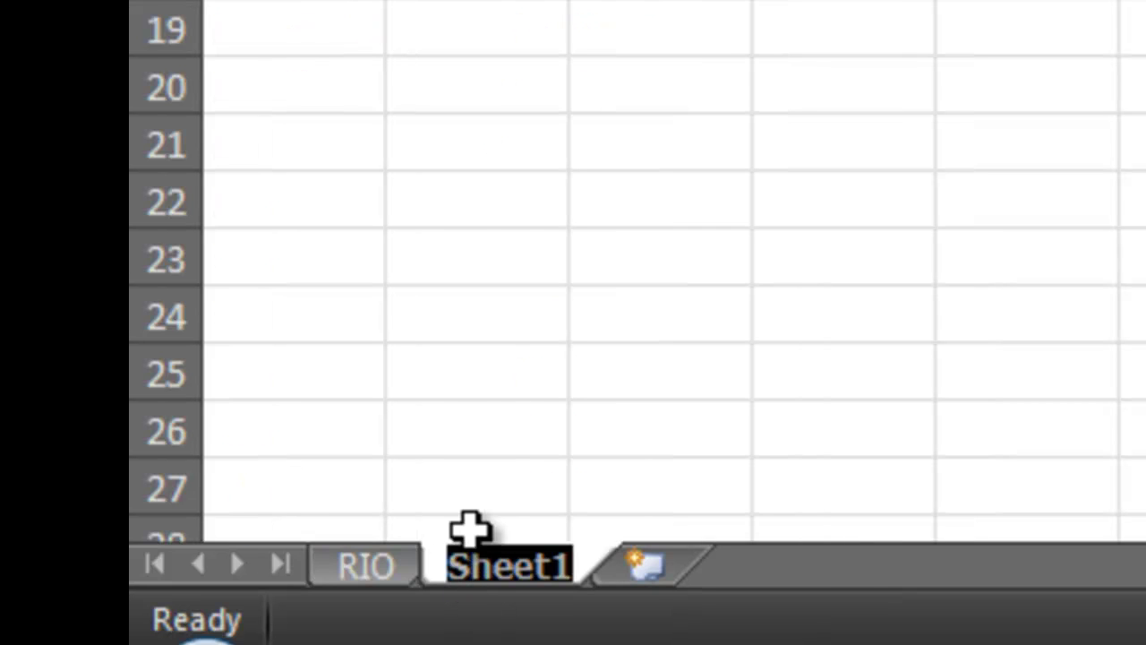
{"action": "type", "text": "Buy Sell"}
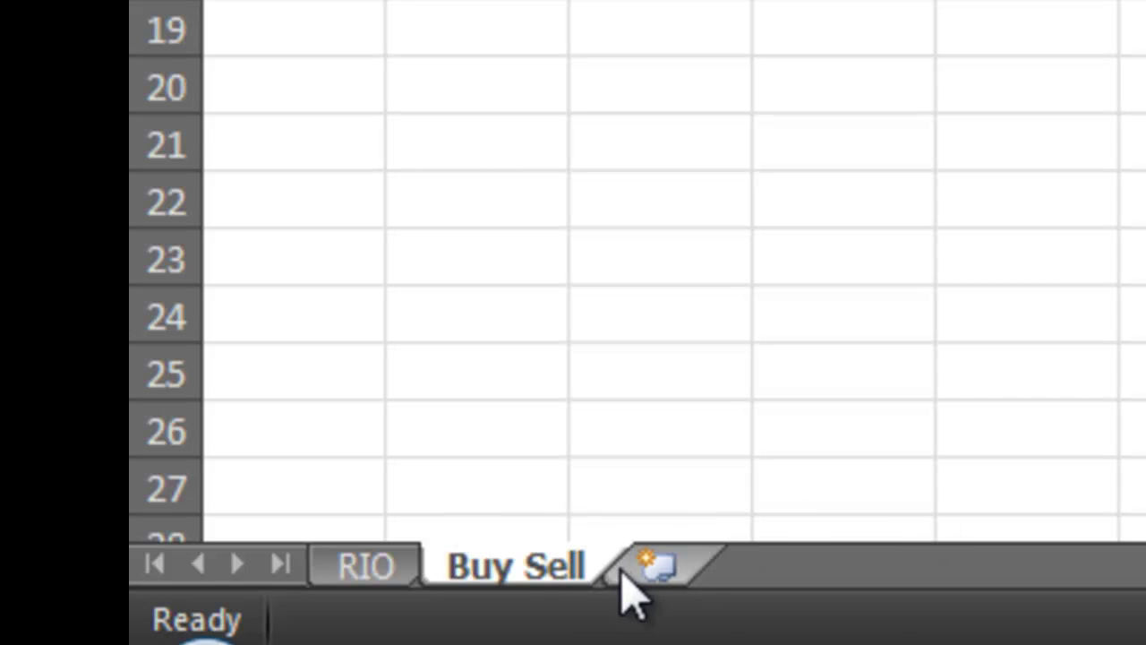
Add another sheet after Buy Sell and name it Breakeven
{"action": "left_click", "coordinate": [657, 564]}
{"action": "double_click", "coordinate": [662, 572]}
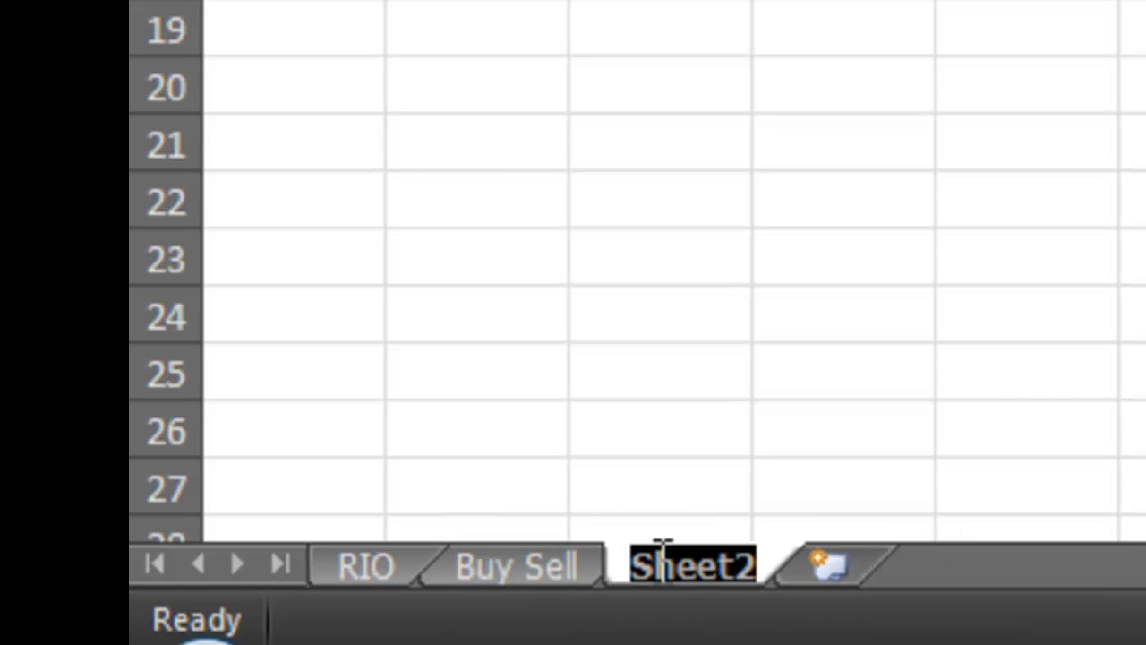
{"action": "type", "text": "Breakeven"}
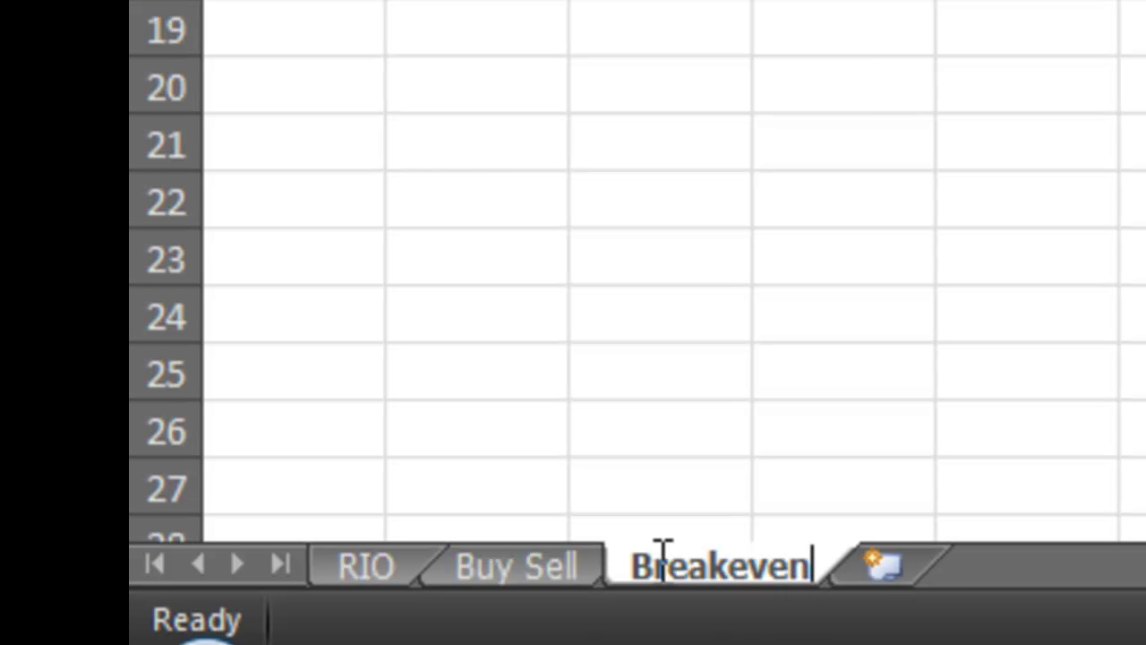
{"action": "left_click", "coordinate": [905, 199]}
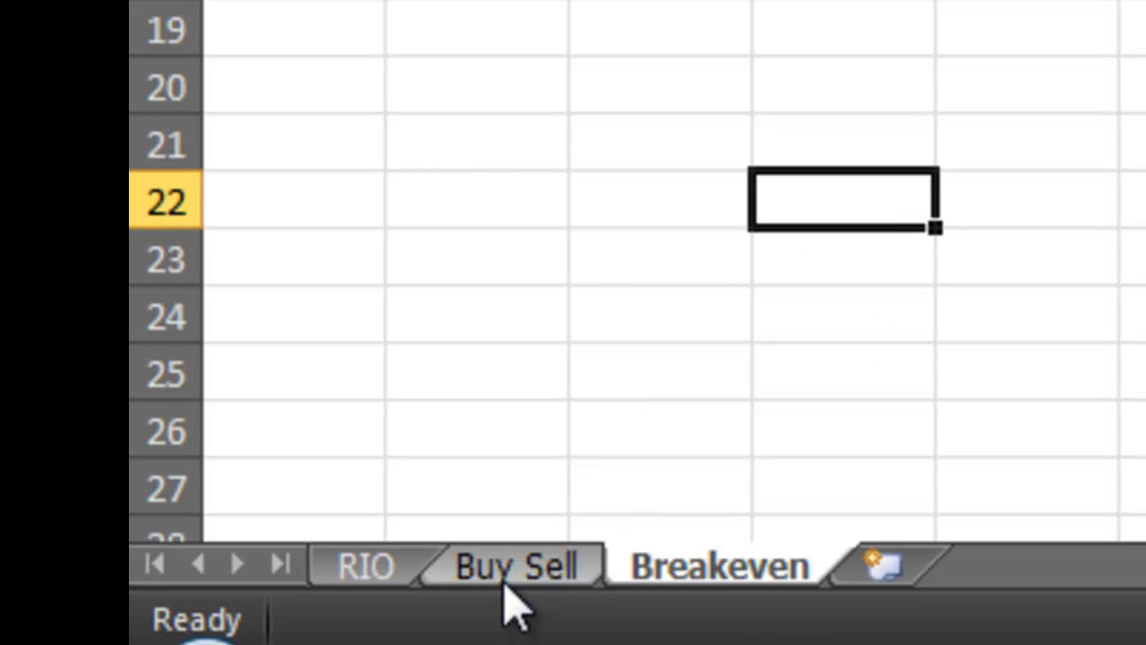
On the RIO sheet, enter the heading 10 Day MA in C1 and widen column C to fit it
{"action": "left_click", "coordinate": [461, 573]}
{"action": "left_click", "coordinate": [387, 566]}
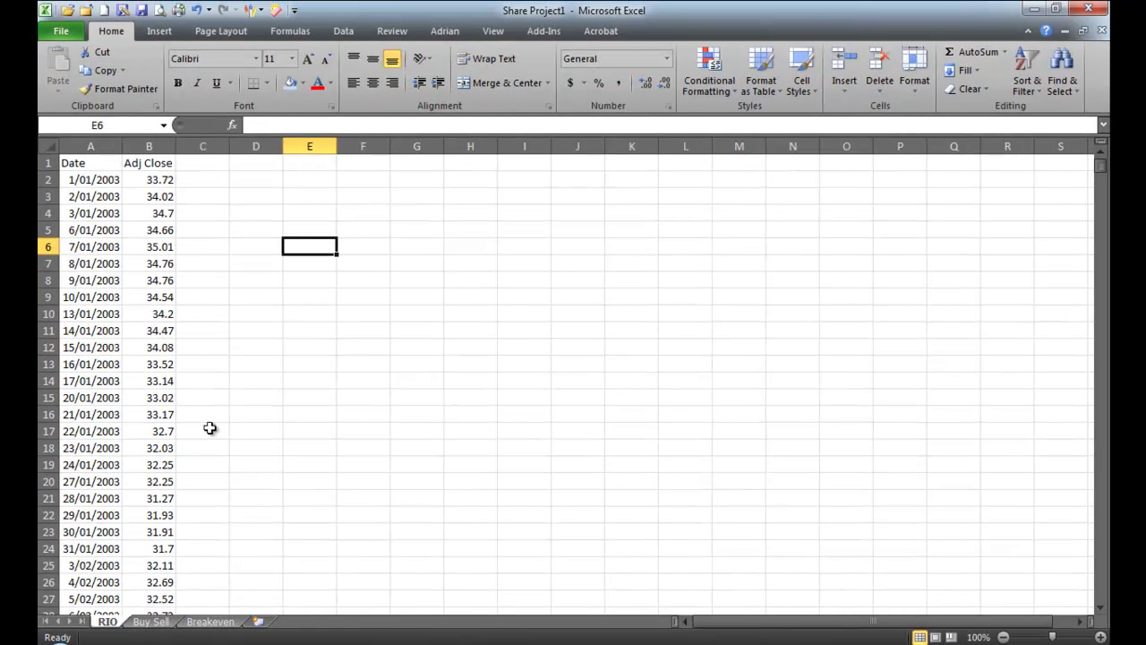
{"action": "left_click", "coordinate": [211, 416]}
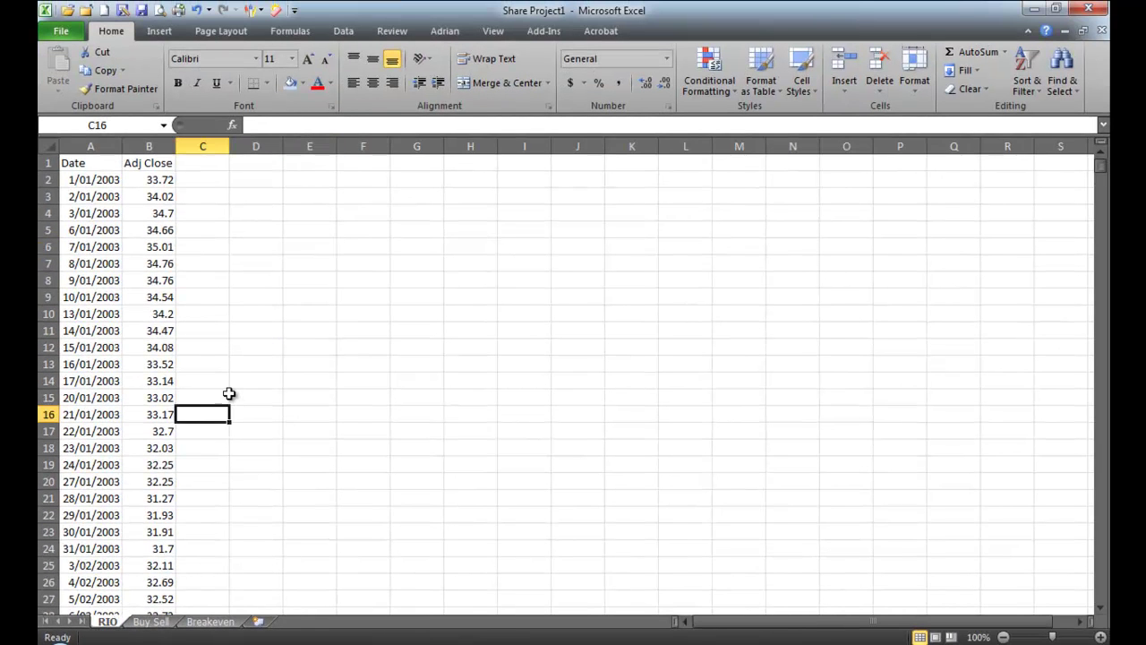
{"action": "left_click", "coordinate": [193, 165]}
{"action": "type", "text": "10 Day MA"}
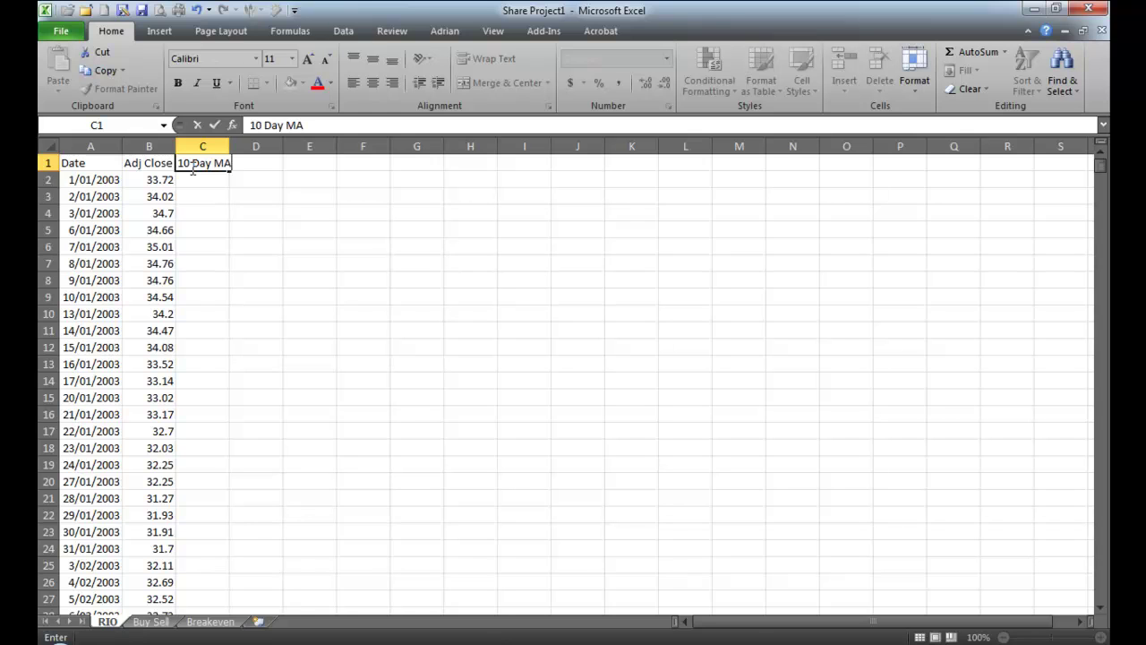
{"action": "left_click", "coordinate": [275, 190]}
{"action": "left_click_drag", "start_coordinate": [227, 150], "coordinate": [235, 150]}
Enter the heading 50 day MA in D1 and widen column D slightly
{"action": "left_click", "coordinate": [260, 163]}
{"action": "type", "text": "50 day MA"}
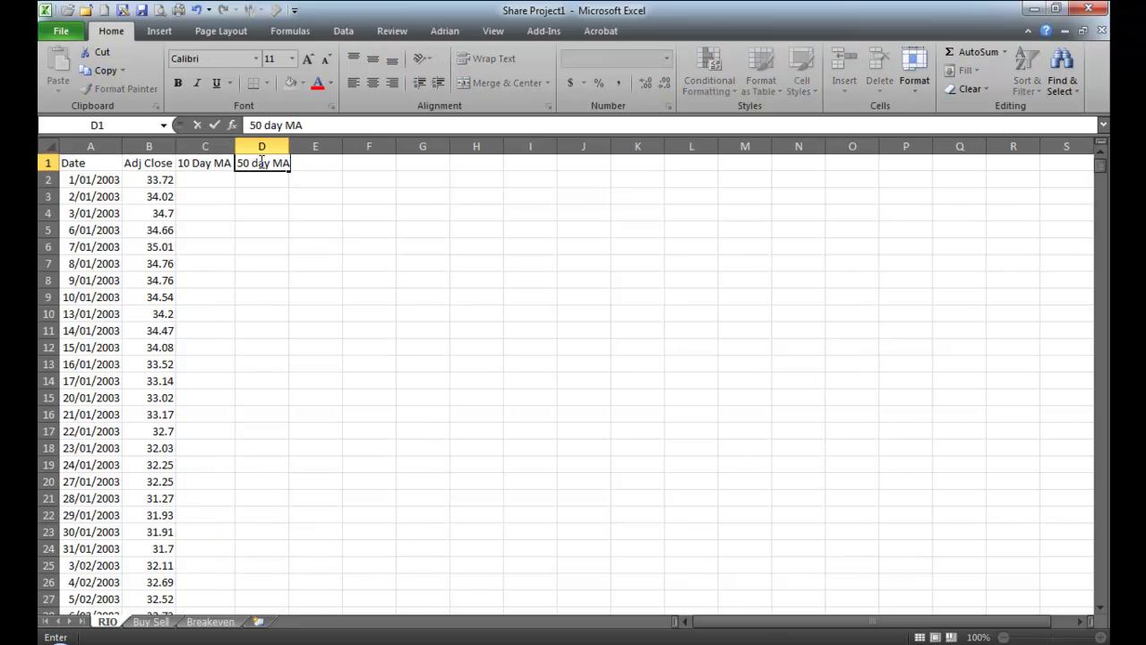
{"action": "left_click", "coordinate": [362, 267]}
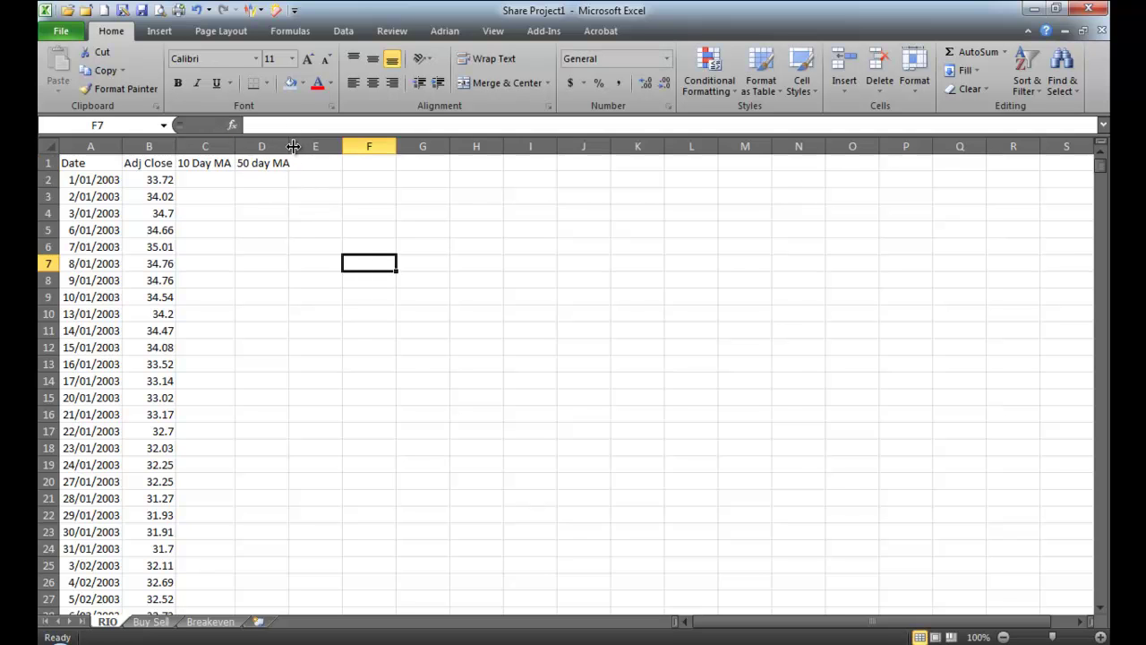
{"action": "left_click_drag", "start_coordinate": [293, 146], "coordinate": [298, 146]}
{"action": "left_click", "coordinate": [299, 199]}
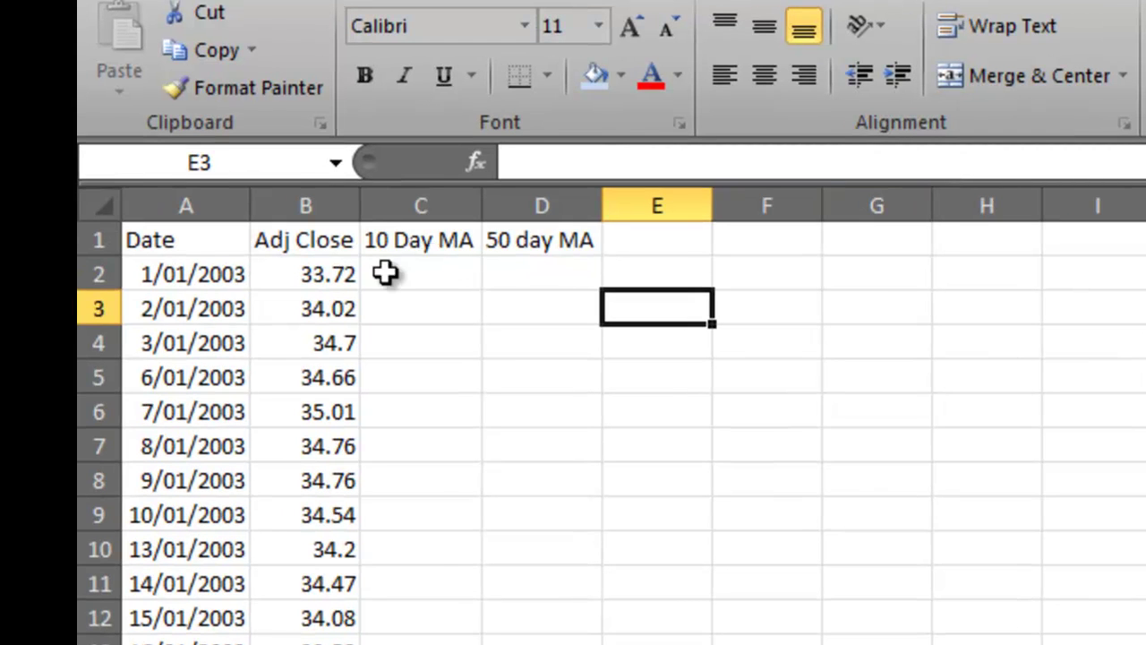
Calculate the first 10-day moving average in C11 with =AVERAGE(B2:B11)
{"action": "left_click", "coordinate": [131, 278]}
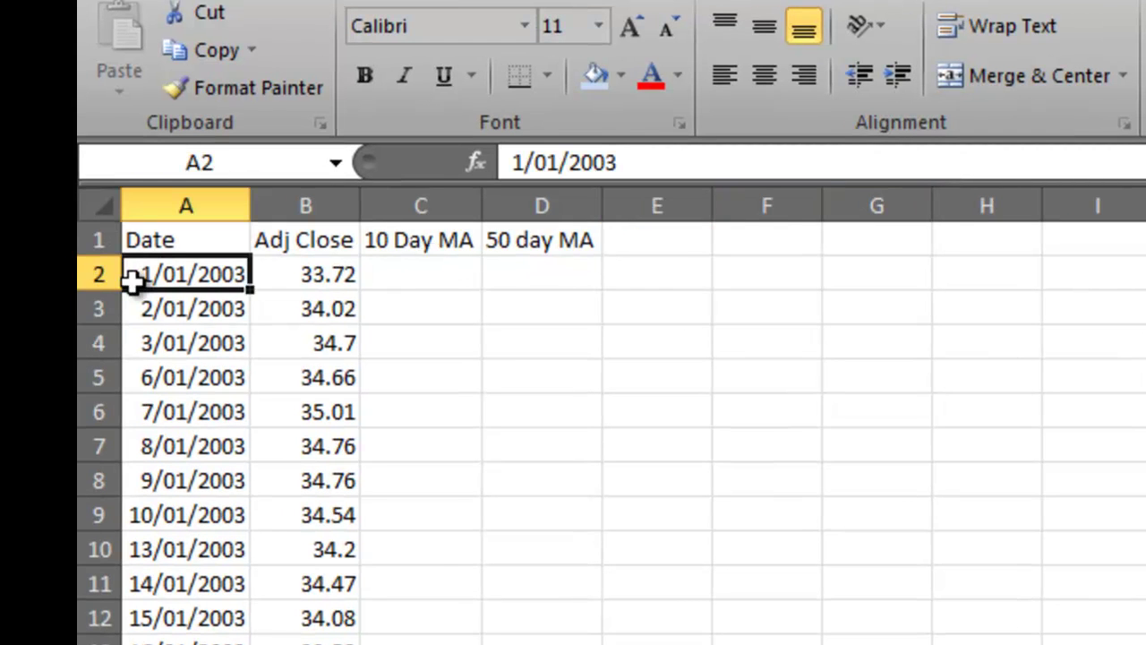
{"action": "left_click", "coordinate": [409, 584]}
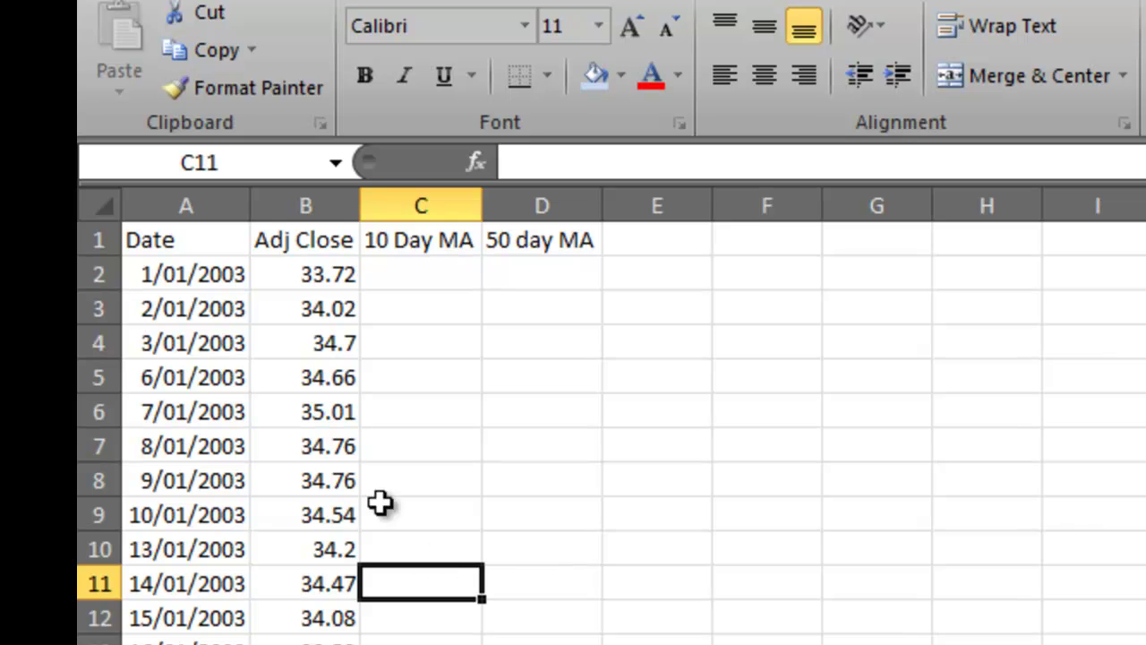
{"action": "left_click_drag", "start_coordinate": [327, 285], "coordinate": [302, 573]}
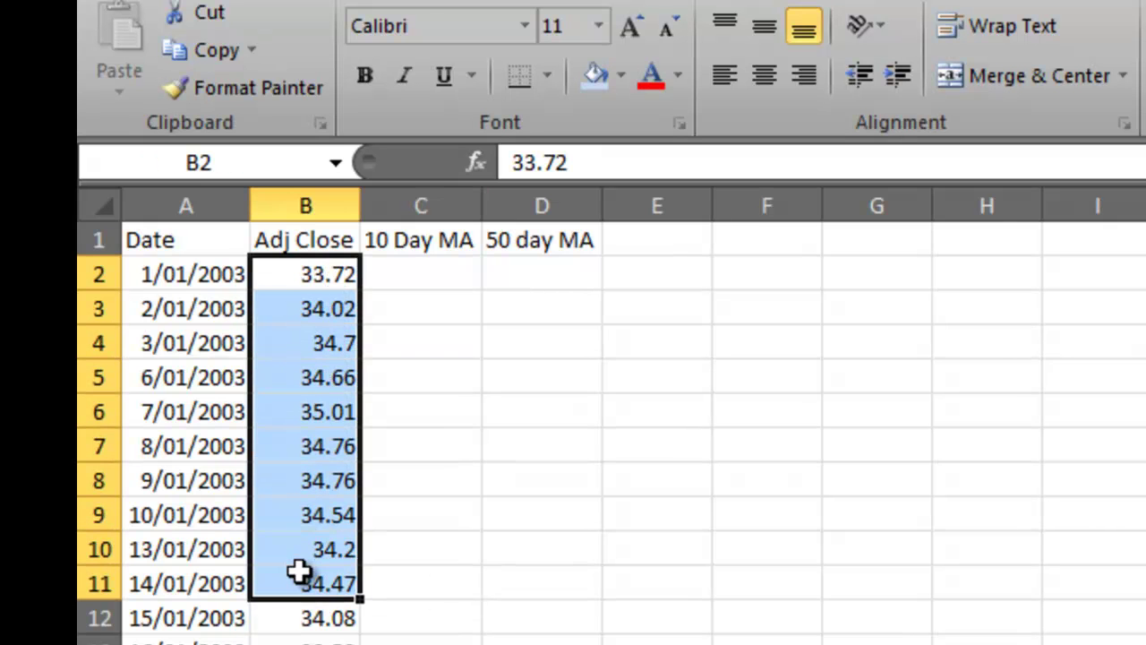
{"action": "left_click", "coordinate": [422, 586]}
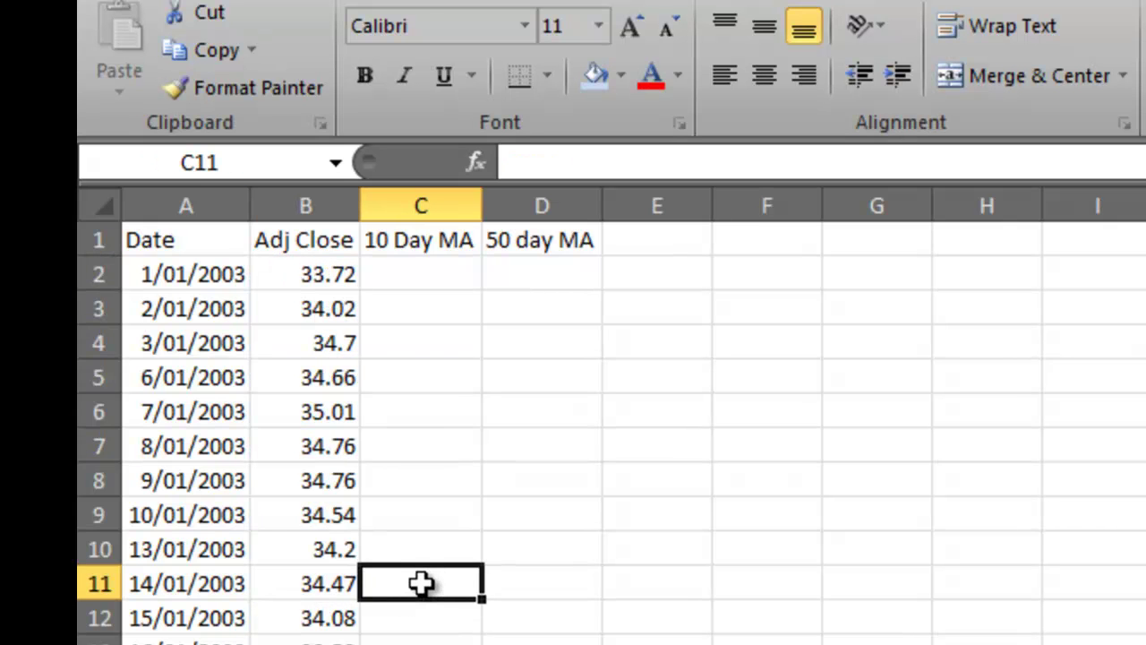
{"action": "type", "text": "="}
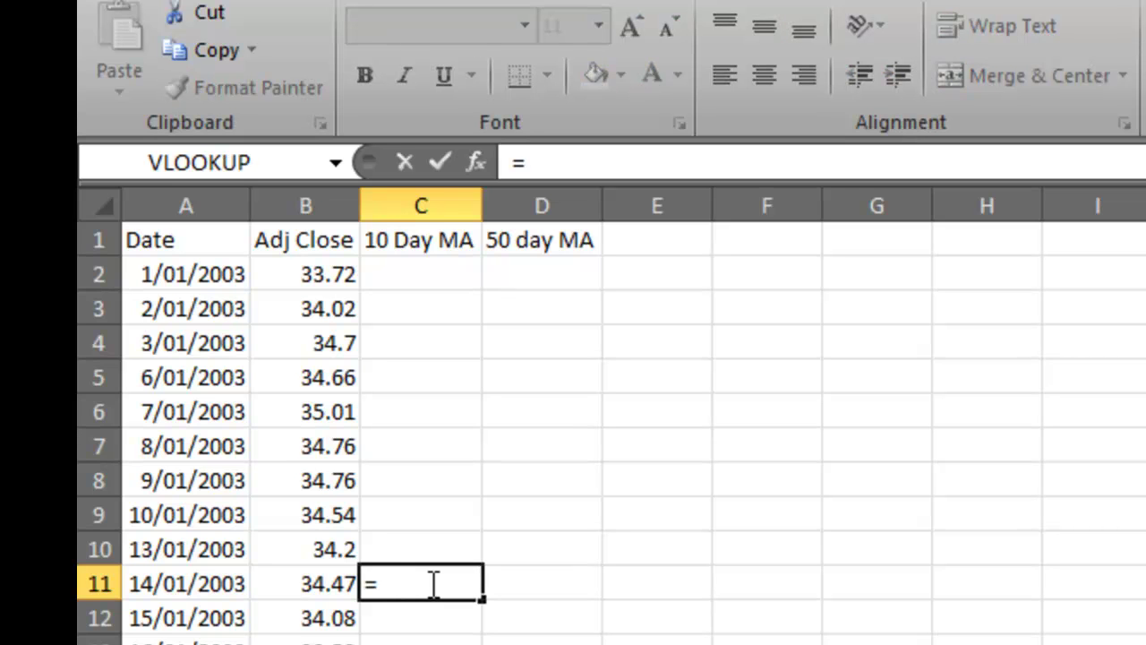
{"action": "type", "text": "average("}
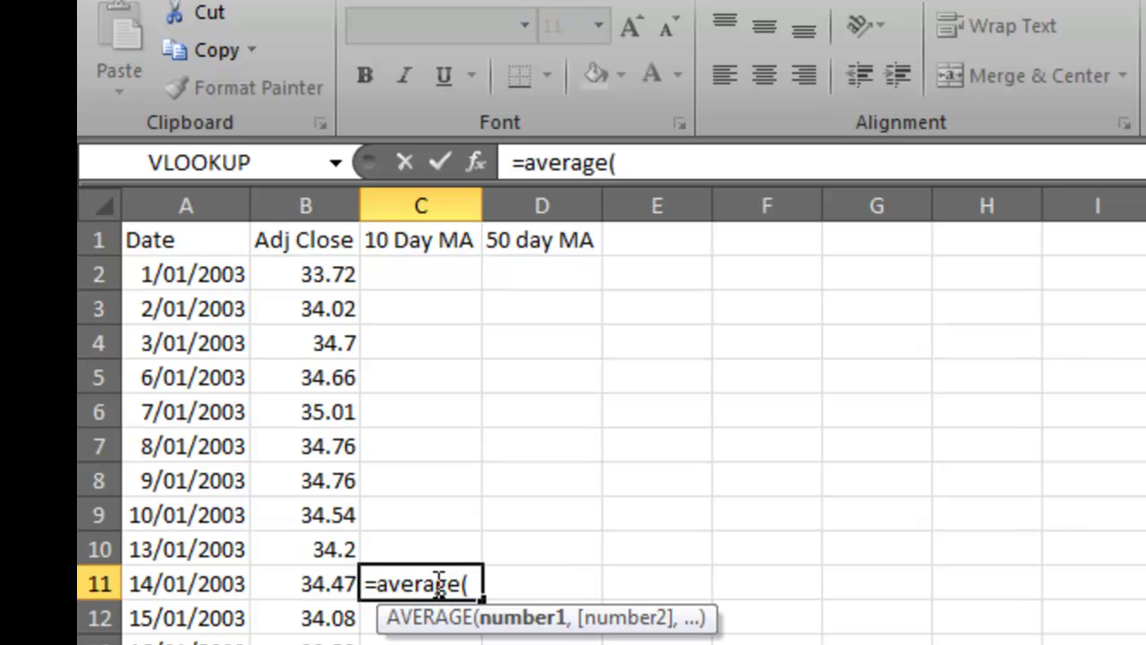
{"action": "left_click_drag", "start_coordinate": [296, 589], "coordinate": [333, 279]}
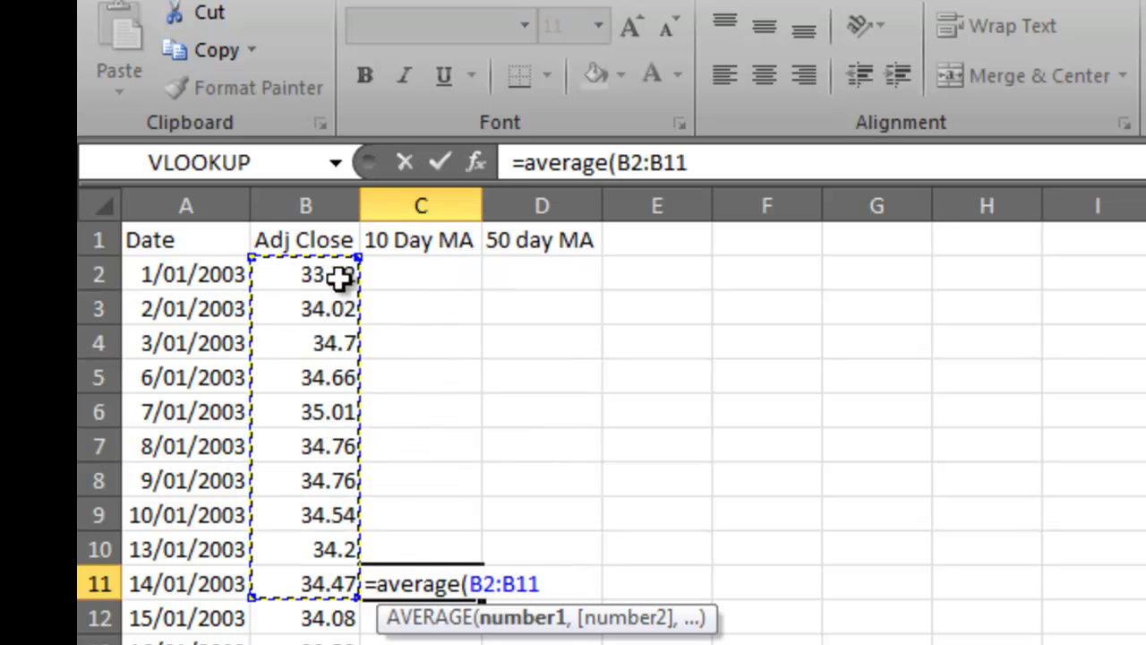
{"action": "left_click", "coordinate": [723, 161]}
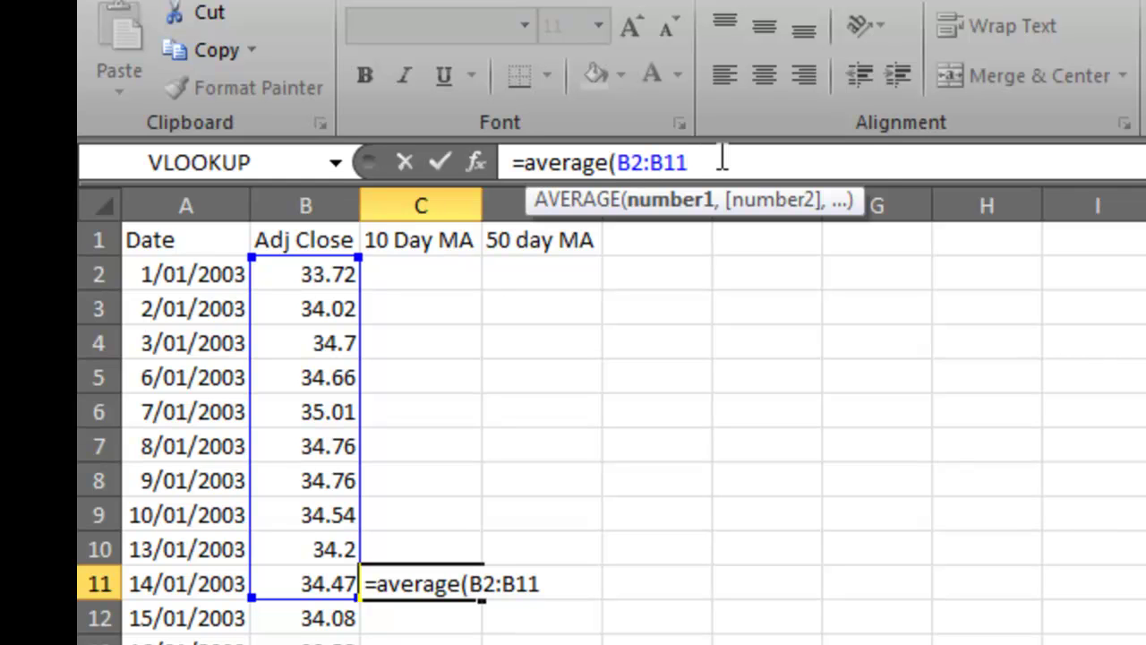
{"action": "key", "text": "Return"}
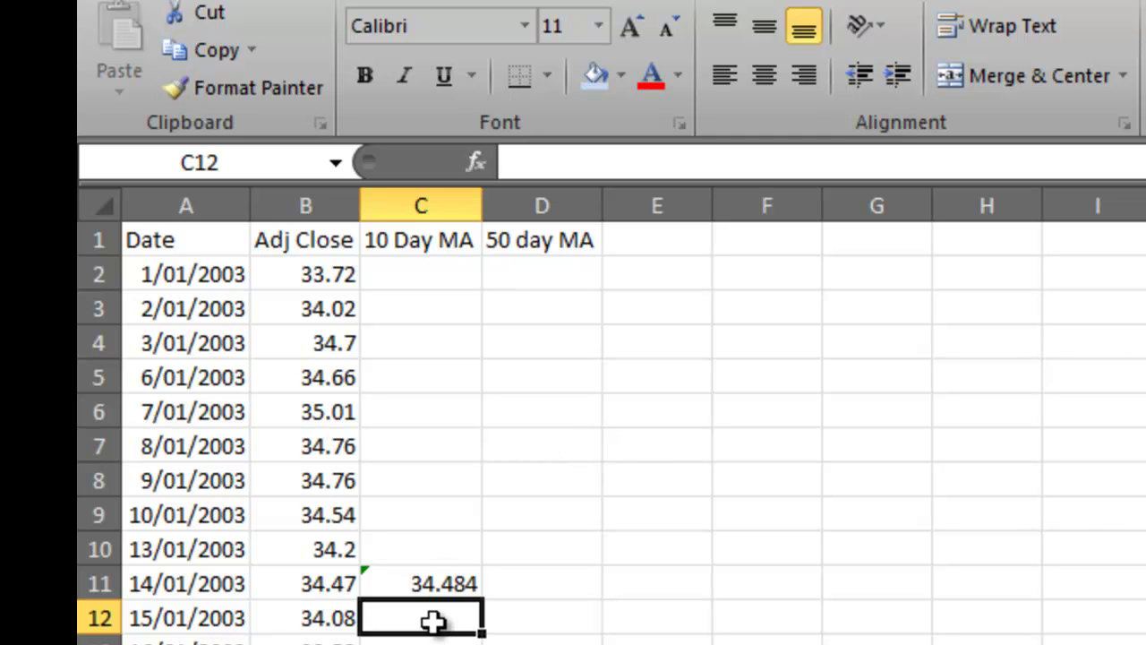
Highlight the following ten-day price windows in the Adj Close column, B3:B12 and B4:B13
{"action": "left_click_drag", "start_coordinate": [345, 310], "coordinate": [318, 547]}
{"action": "left_click_drag", "start_coordinate": [318, 481], "coordinate": [310, 544]}
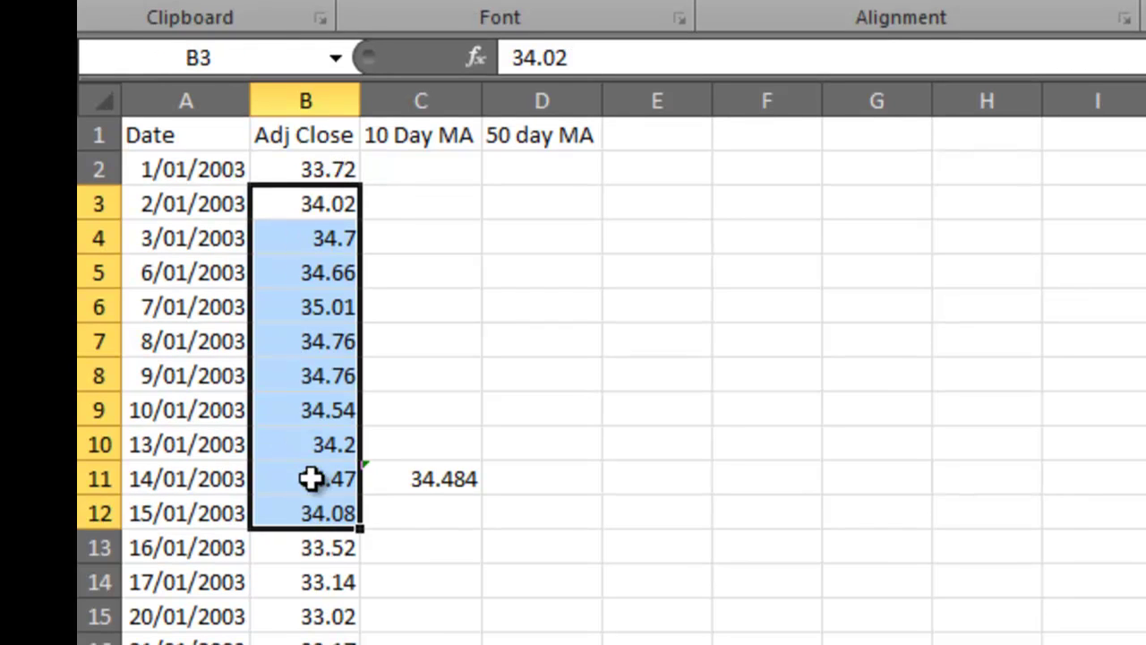
{"action": "left_click_drag", "start_coordinate": [295, 541], "coordinate": [304, 644]}
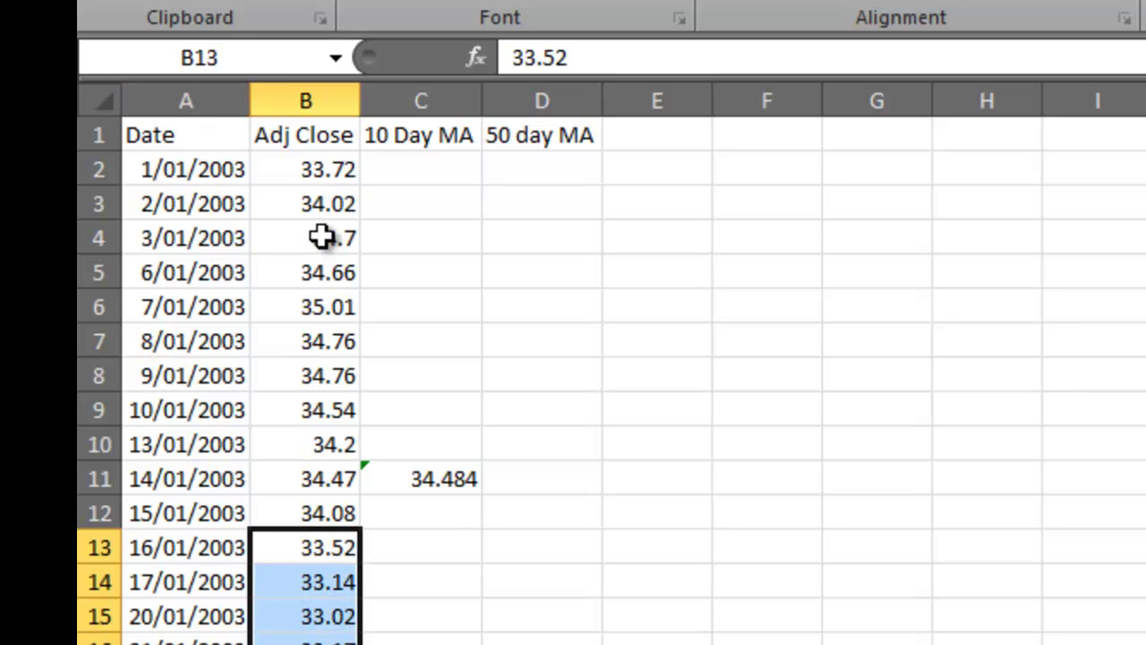
{"action": "left_click_drag", "start_coordinate": [319, 236], "coordinate": [295, 546]}
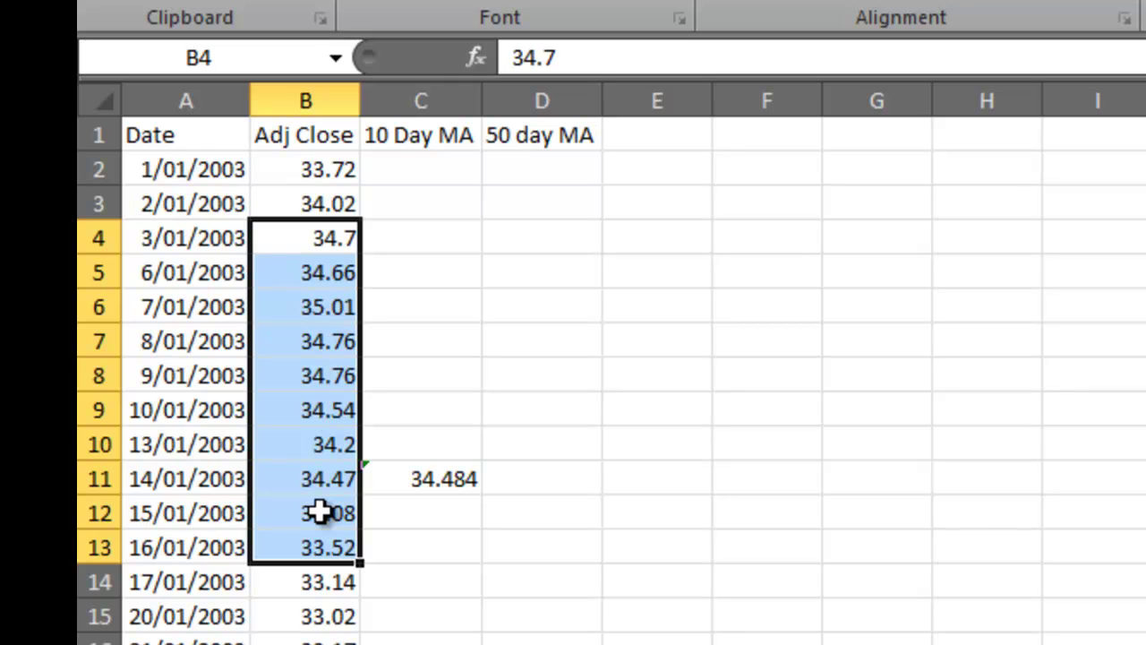
{"action": "left_click", "coordinate": [420, 584]}
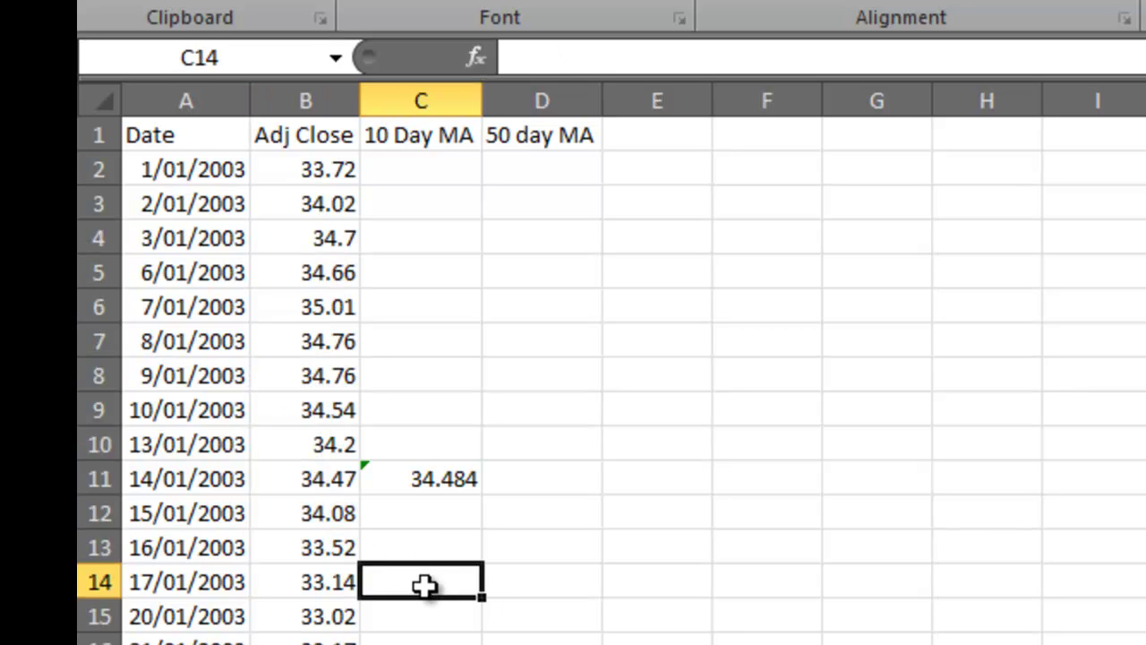
Copy the 10-day average formula from C11 to C12, check its range, and fill it down the rest of column C
{"action": "left_click", "coordinate": [438, 480]}
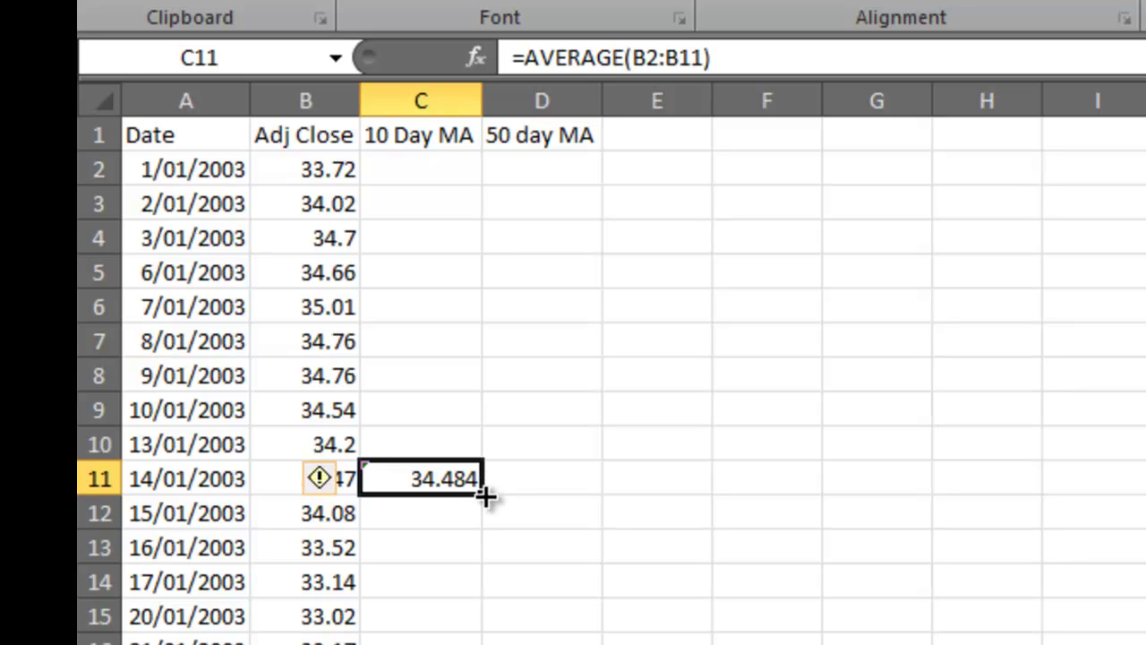
{"action": "left_click_drag", "start_coordinate": [485, 496], "coordinate": [484, 525]}
{"action": "left_click", "coordinate": [456, 514]}
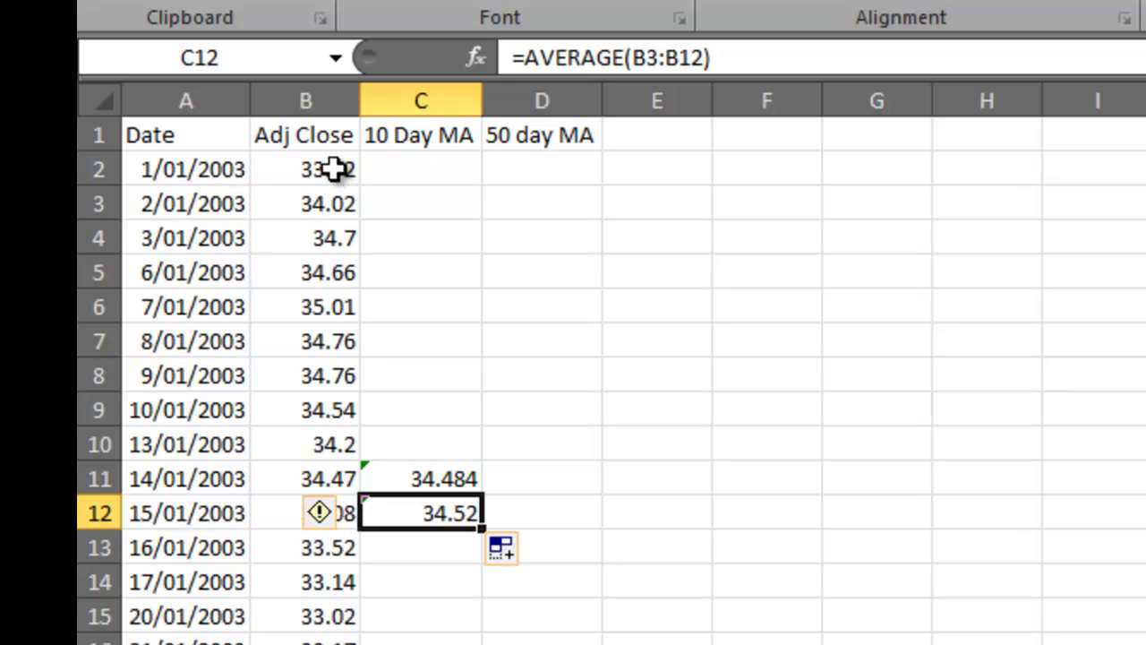
{"action": "left_click", "coordinate": [323, 199]}
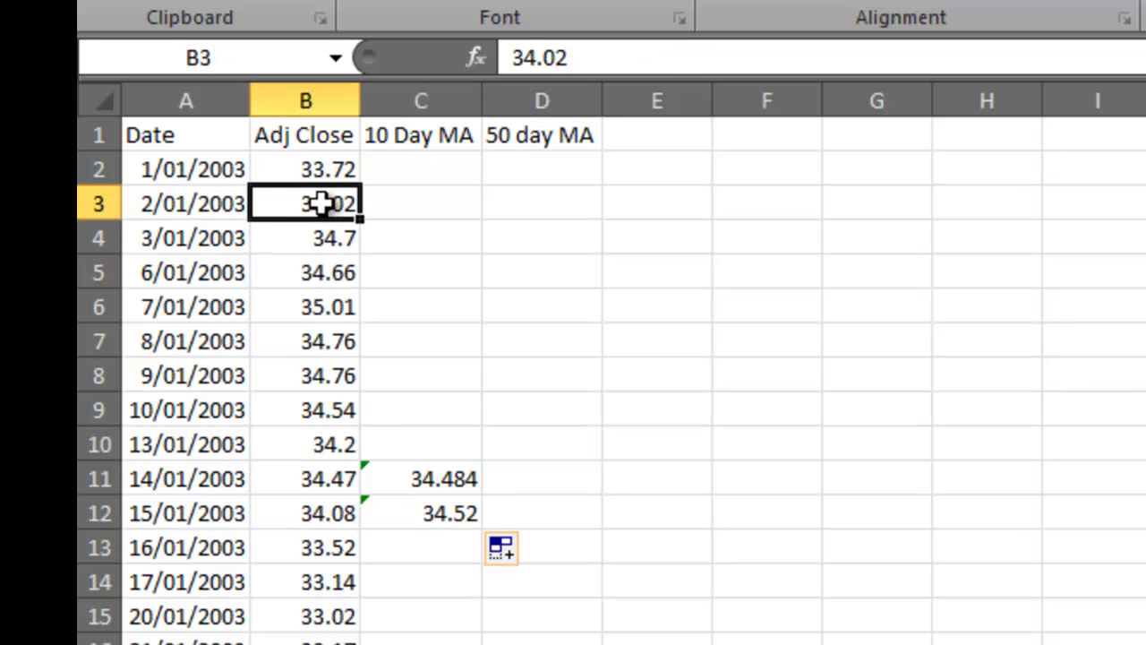
{"action": "left_click", "coordinate": [421, 506]}
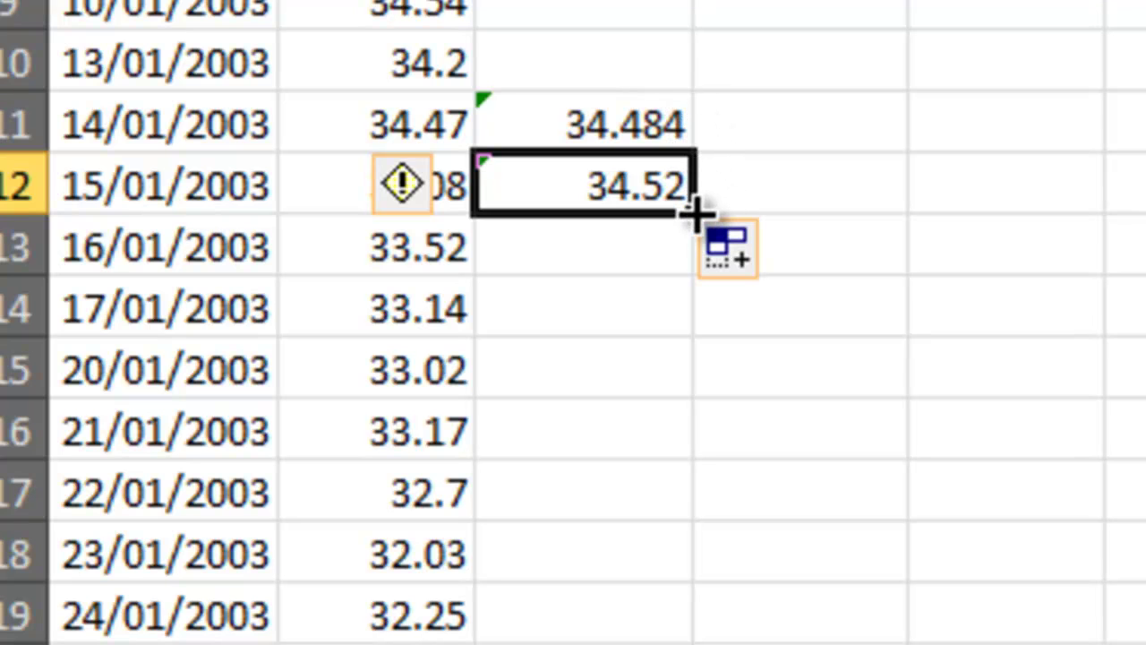
{"action": "double_click", "coordinate": [695, 212]}
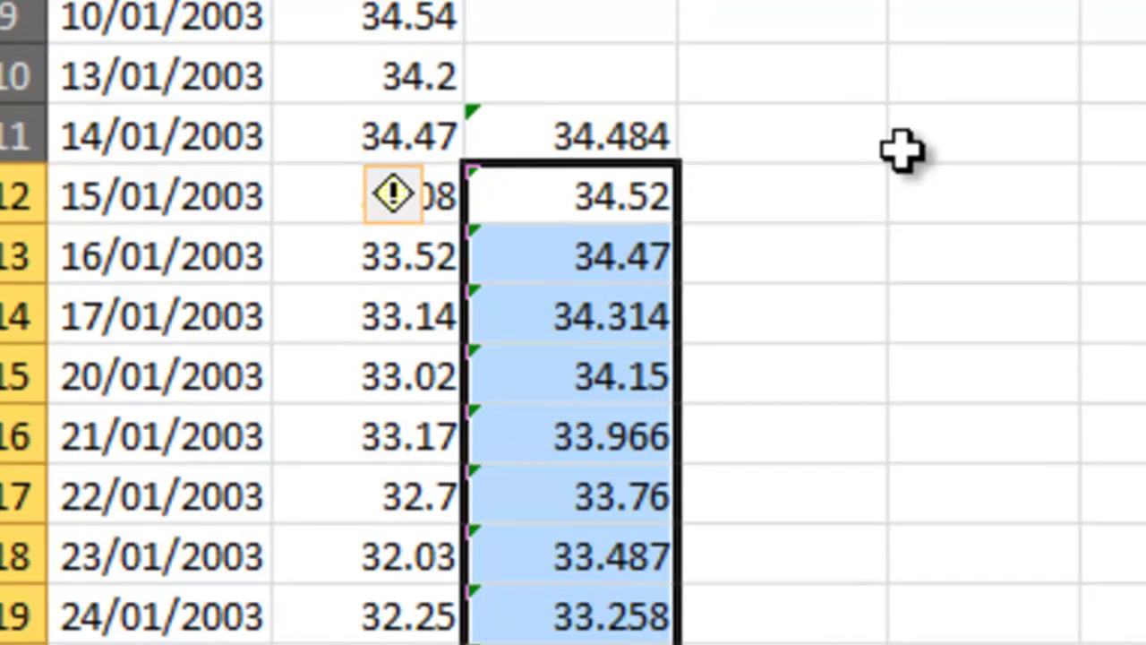
Calculate the first 50-day moving average in D51 with =AVERAGE(B2:B51)
{"action": "scroll", "coordinate": [324, 434], "scroll_direction": "down", "scroll_amount": 14}
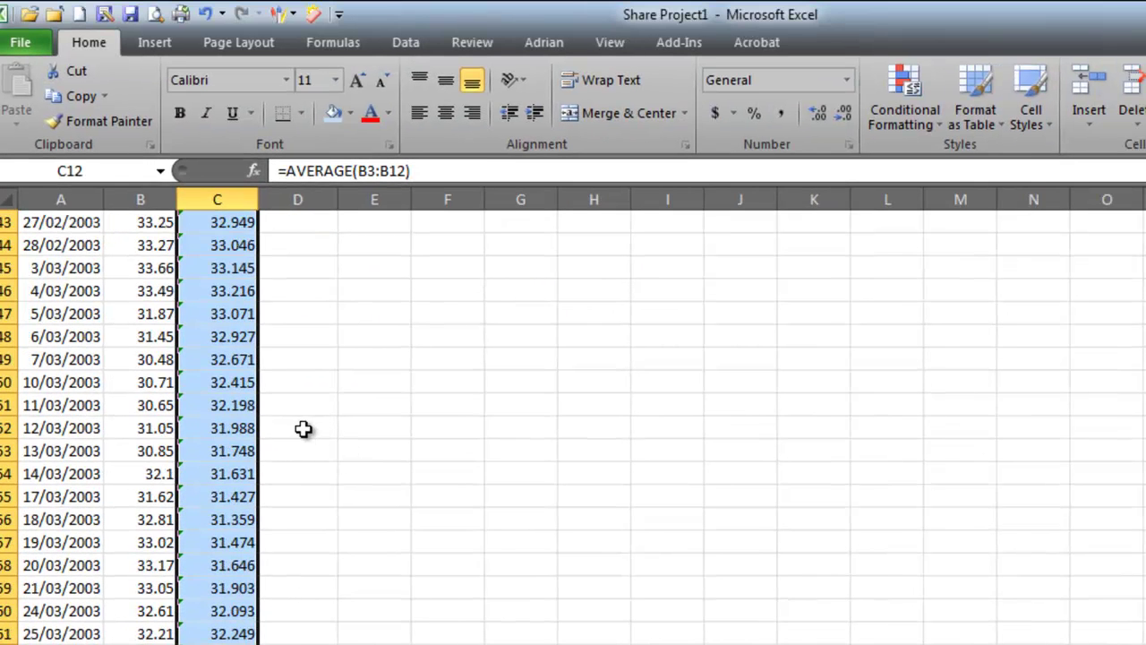
{"action": "left_click", "coordinate": [294, 408]}
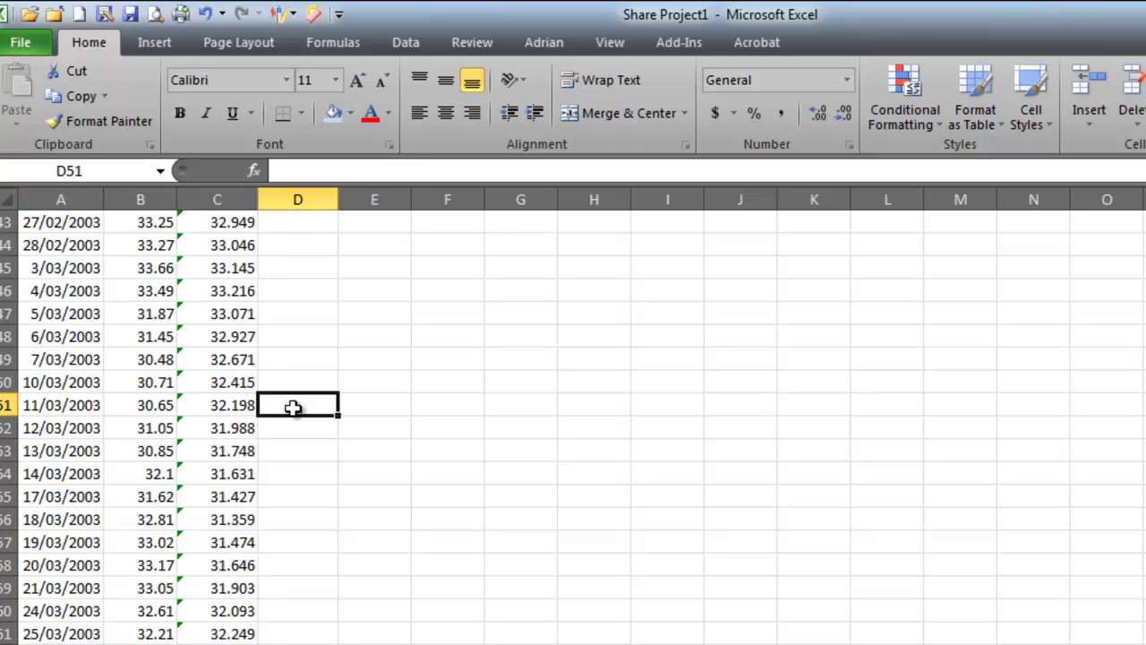
{"action": "type", "text": "=ave"}
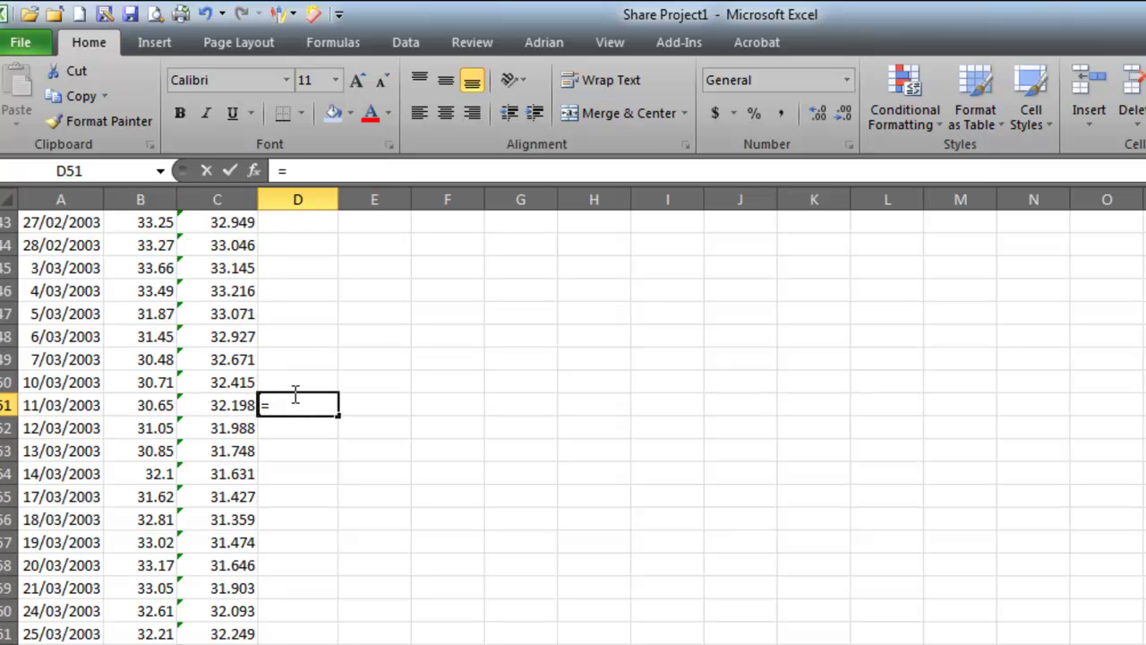
{"action": "type", "text": "rahe"}
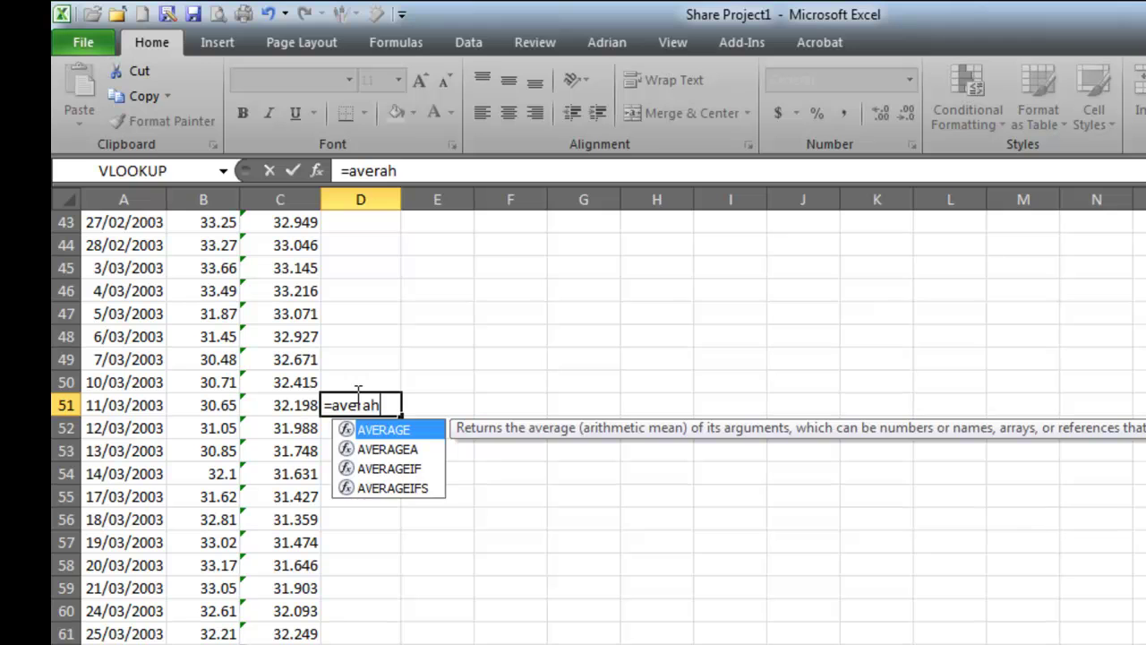
{"action": "key", "text": "BackSpace"}
{"action": "type", "text": "ge("}
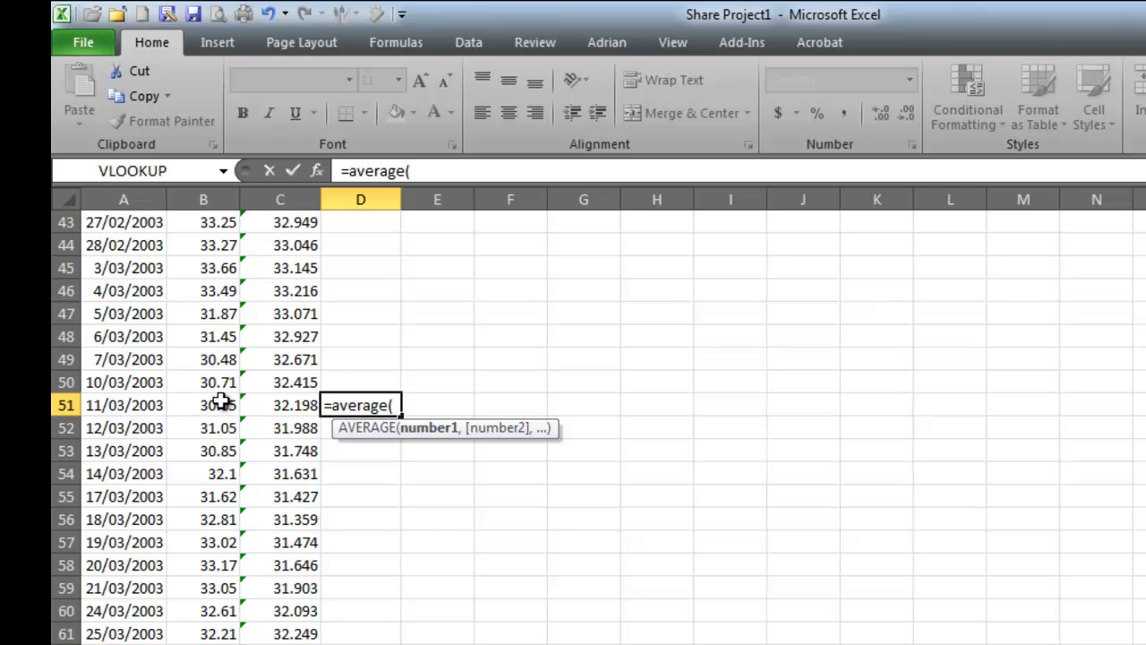
{"action": "left_click_drag", "start_coordinate": [220, 402], "coordinate": [205, 239]}
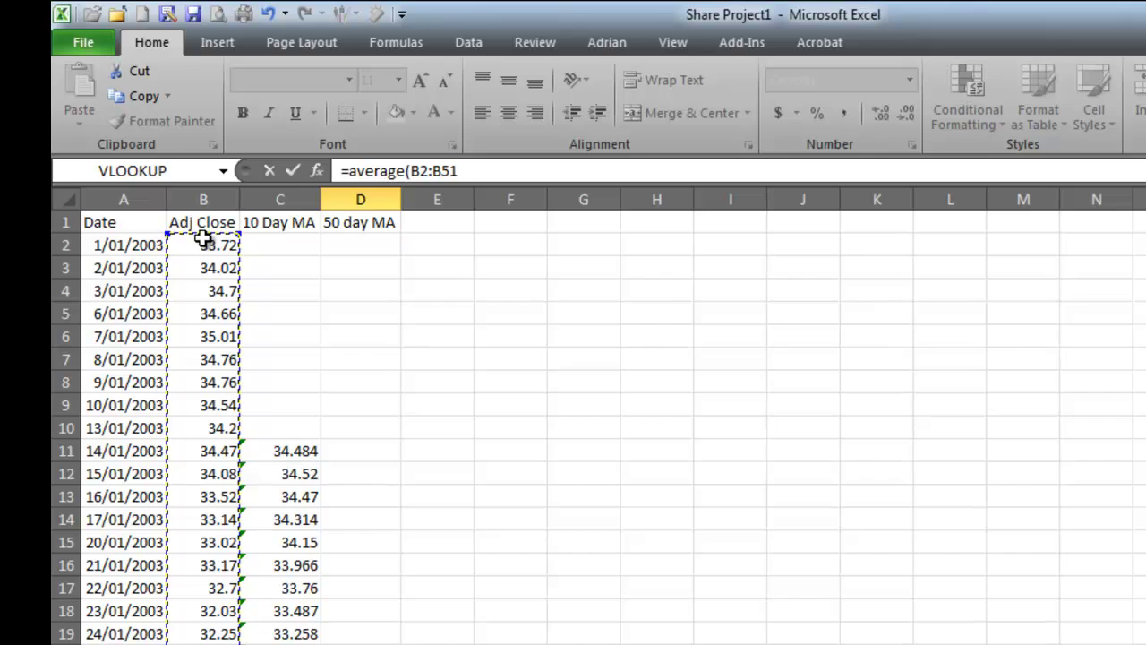
{"action": "type", "text": ")"}
{"action": "key", "text": "Return"}
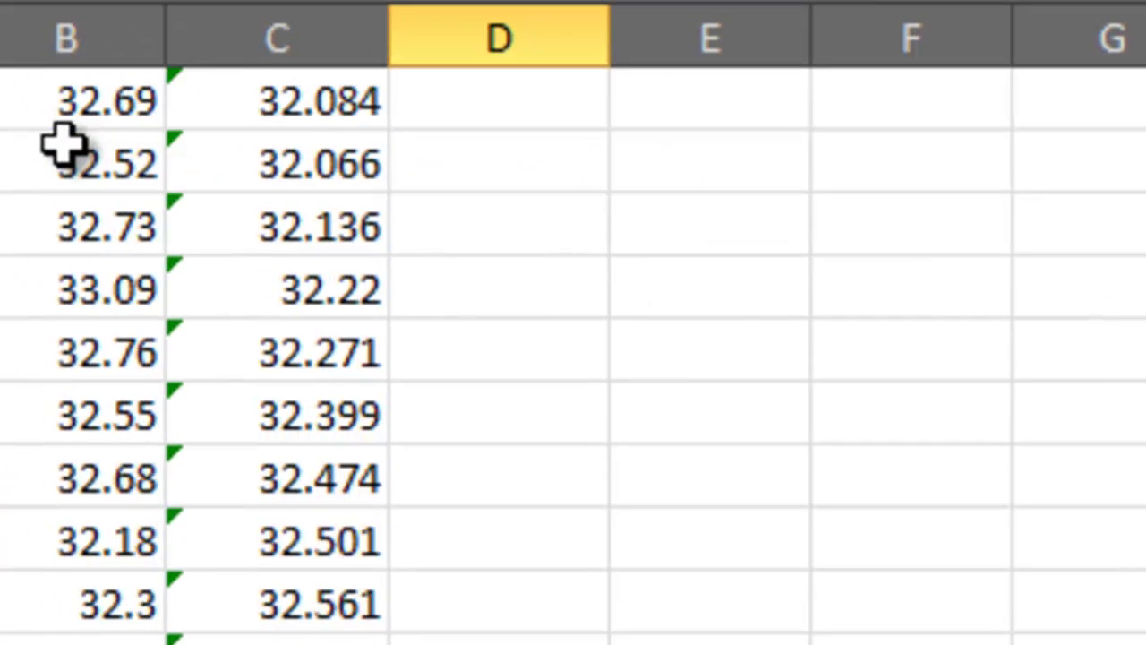
Fill the 50-day average formula from D51 down the rest of column D and look through the filled rows
{"action": "left_click", "coordinate": [542, 456]}
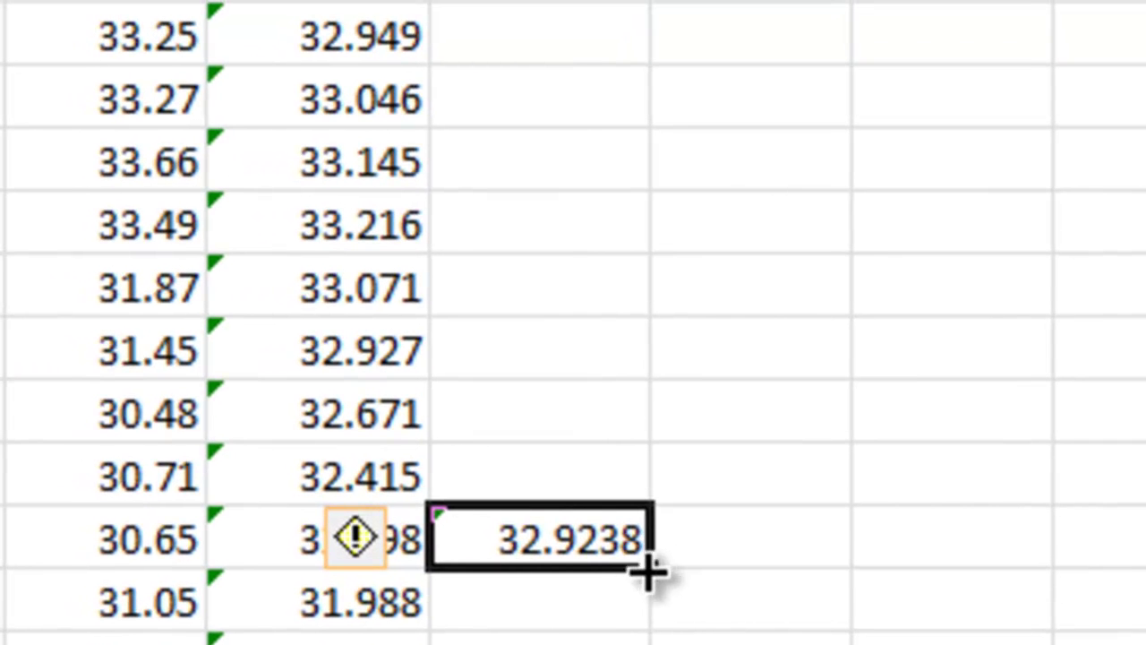
{"action": "double_click", "coordinate": [651, 566]}
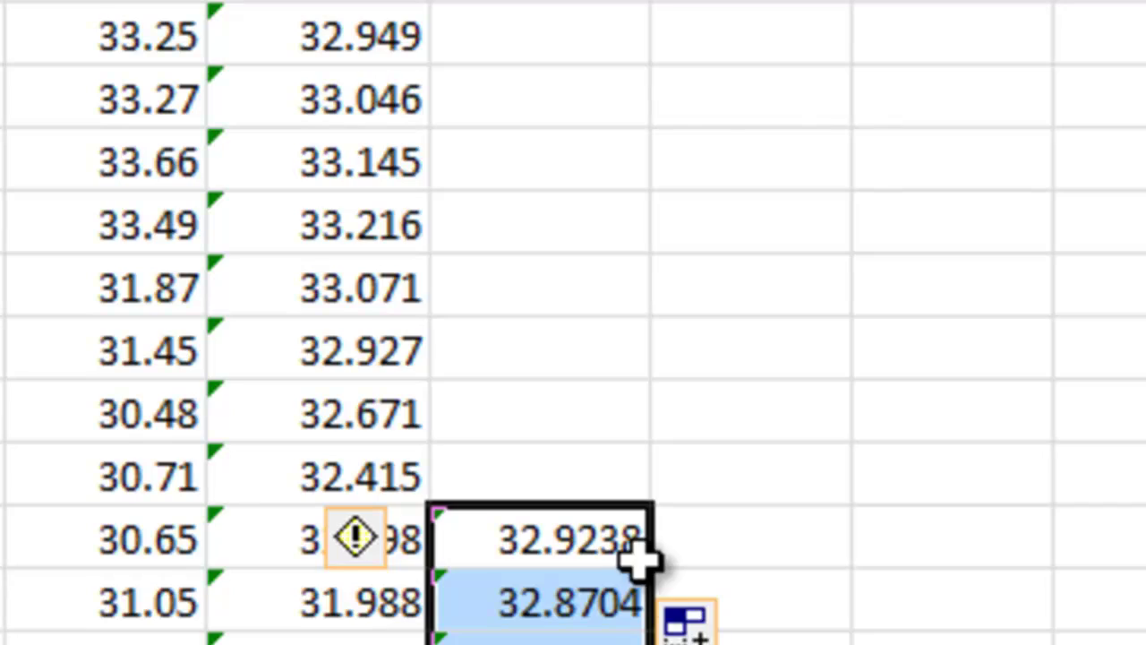
{"action": "scroll", "coordinate": [645, 574], "scroll_direction": "up", "scroll_amount": 5}
{"action": "scroll", "coordinate": [645, 573], "scroll_direction": "down", "scroll_amount": 3}
{"action": "scroll", "coordinate": [431, 550], "scroll_direction": "down", "scroll_amount": 20}
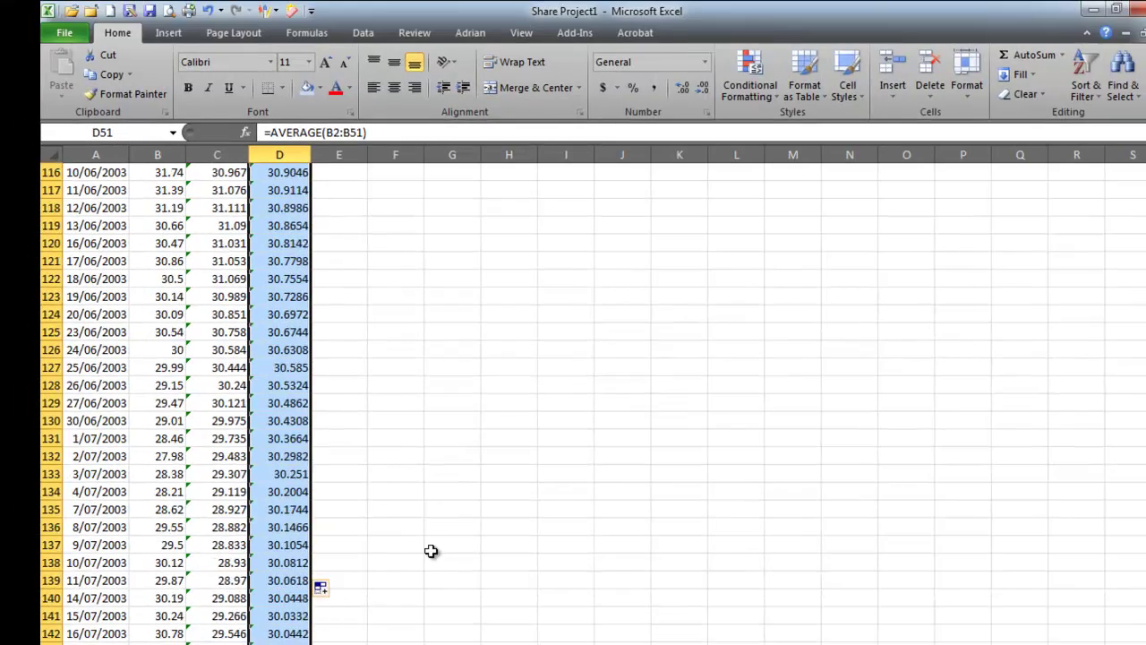
{"action": "scroll", "coordinate": [430, 551], "scroll_direction": "down", "scroll_amount": 3}
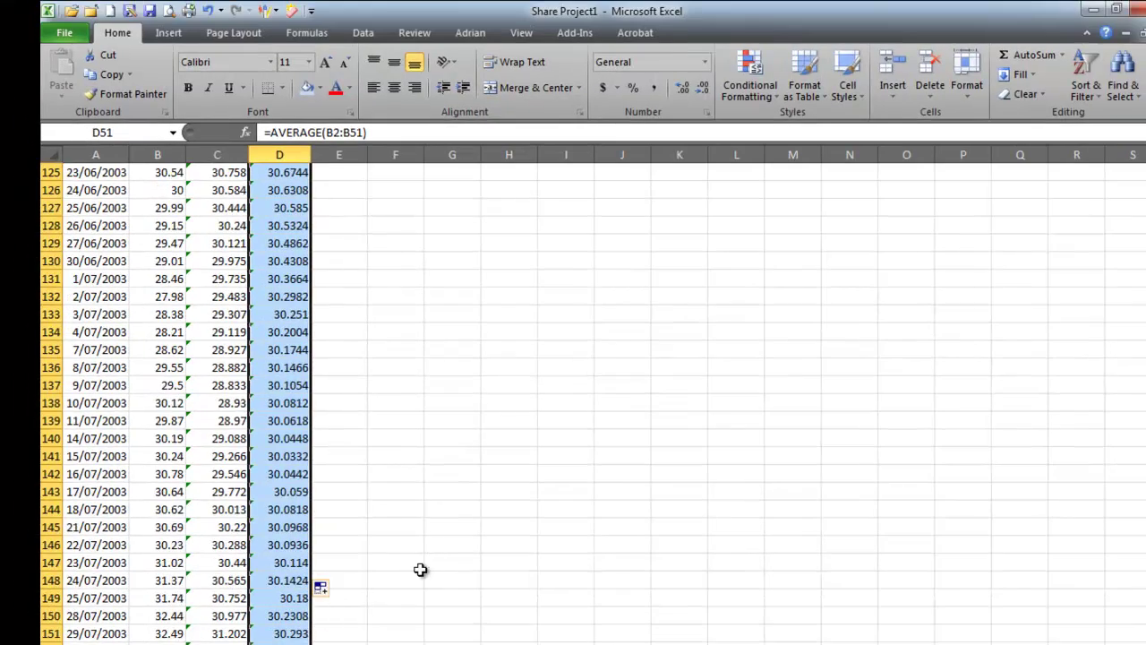
Insert a basic 2-D line chart from the date, price and moving-average data in A2:D152
{"action": "left_click", "coordinate": [418, 487]}
{"action": "scroll", "coordinate": [423, 559], "scroll_direction": "down", "scroll_amount": 6}
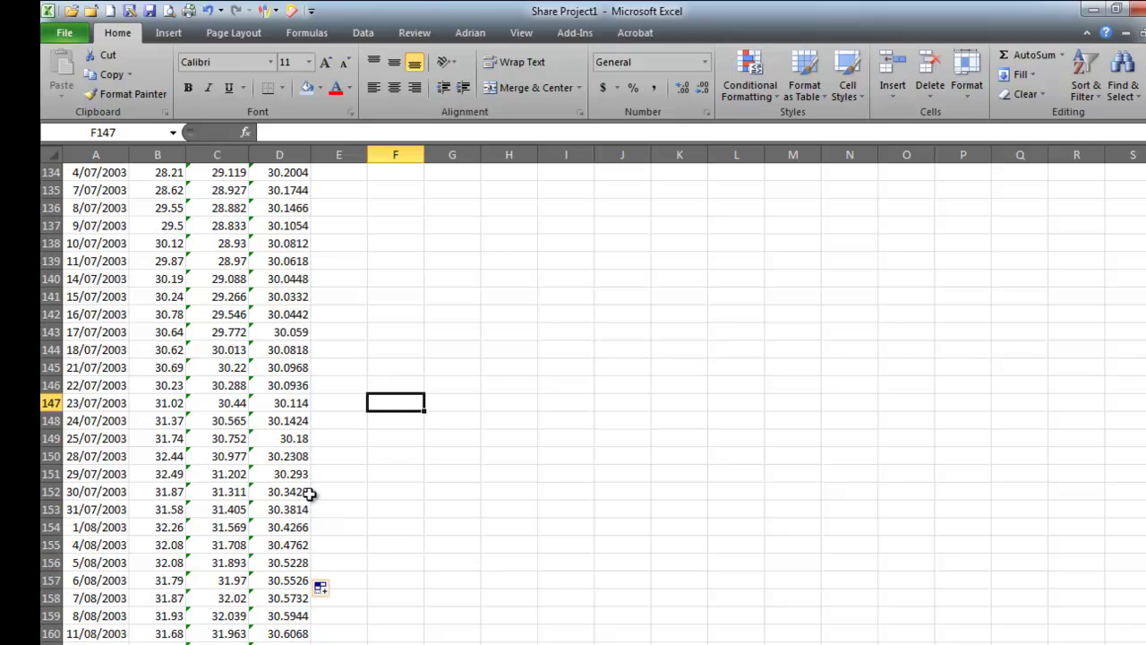
{"action": "left_click_drag", "start_coordinate": [308, 494], "coordinate": [90, 5]}
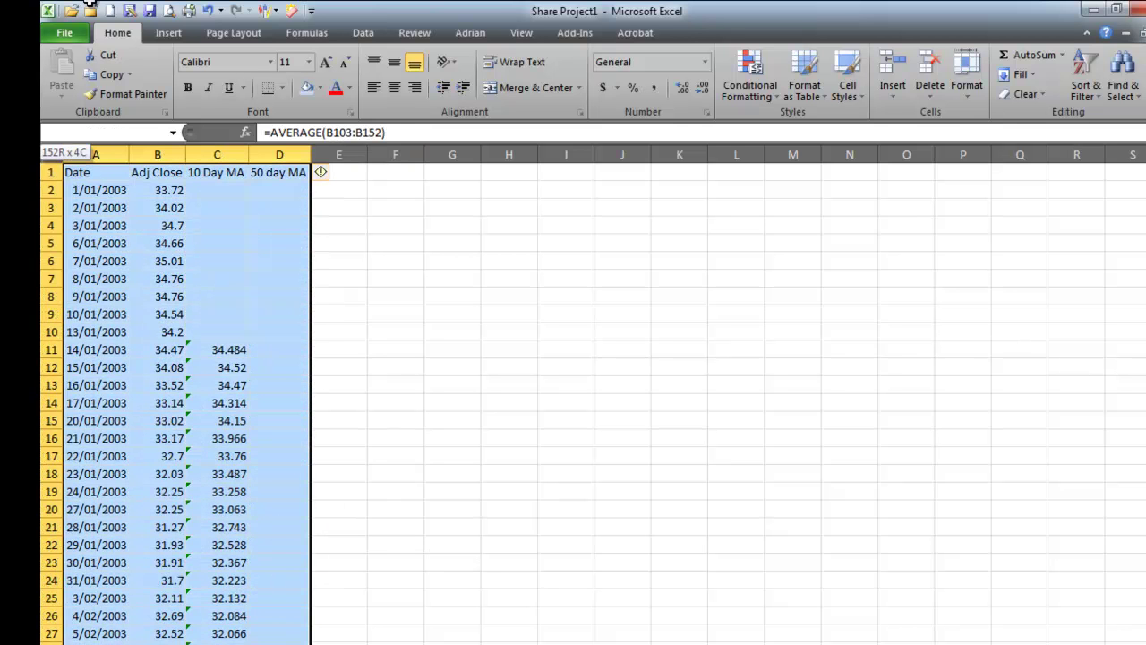
{"action": "left_click_drag", "start_coordinate": [93, 50], "coordinate": [119, 187]}
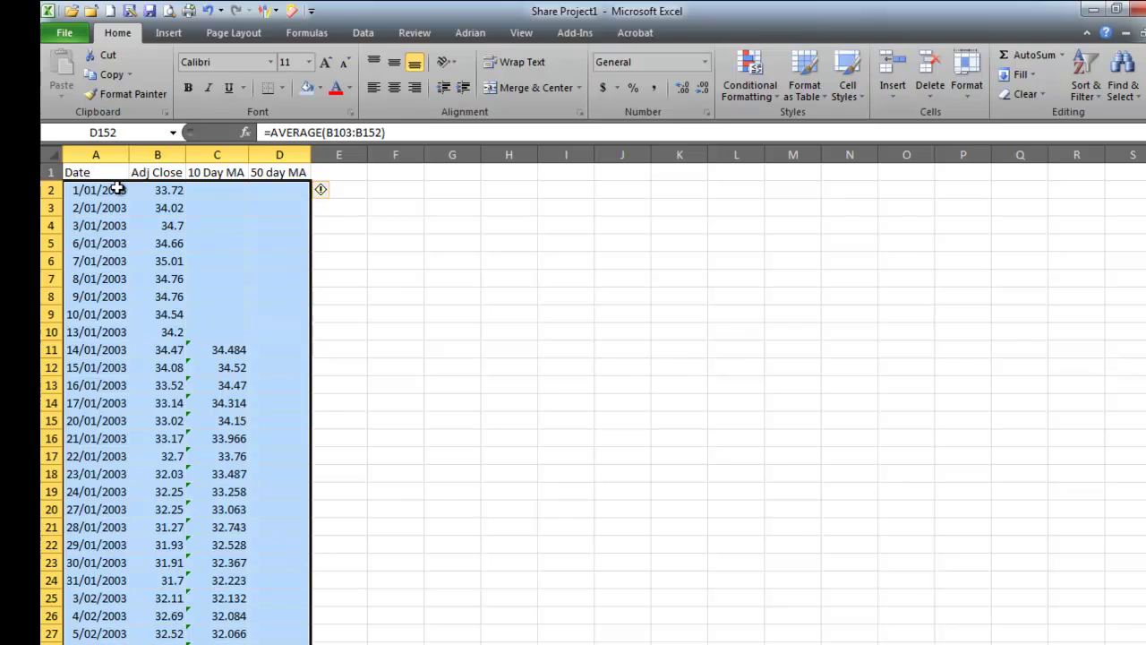
{"action": "left_click", "coordinate": [125, 42]}
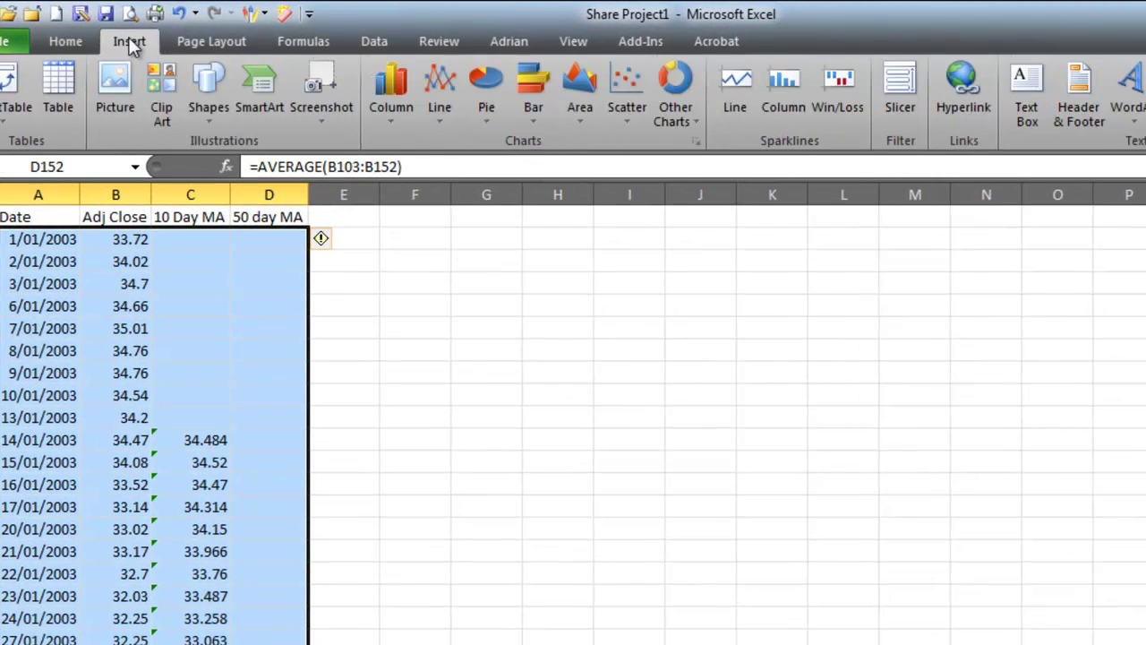
{"action": "left_click", "coordinate": [440, 98]}
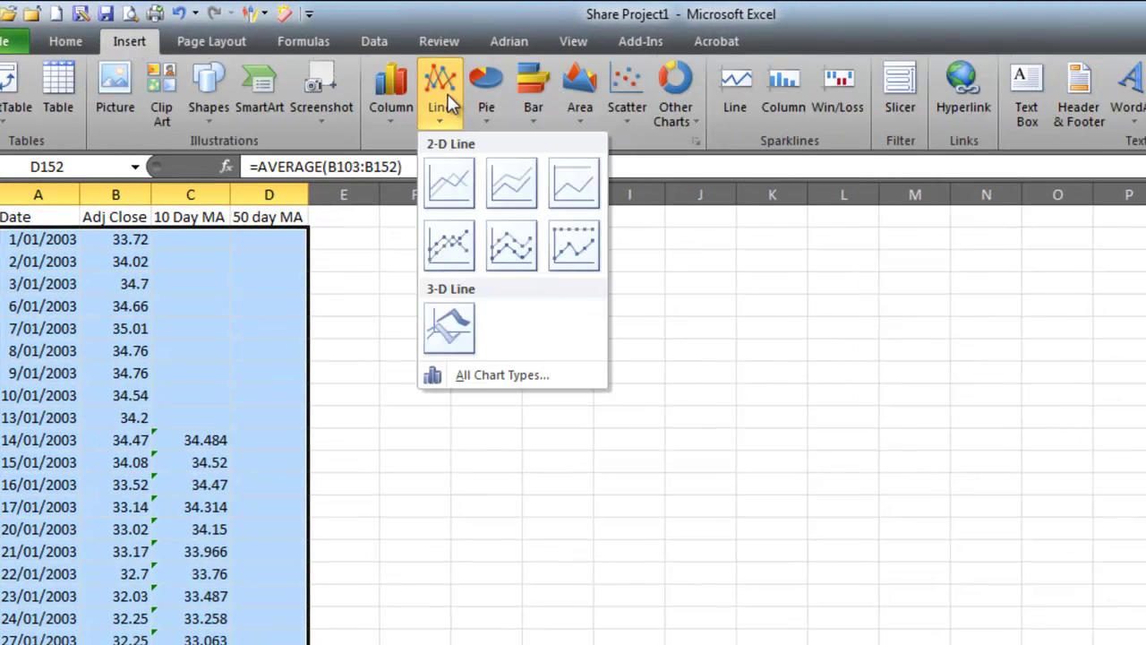
{"action": "left_click", "coordinate": [449, 186]}
Place the line chart beside the data columns, enlarge it, and examine where the 10-day average line starts
{"action": "left_click_drag", "start_coordinate": [594, 357], "coordinate": [492, 226]}
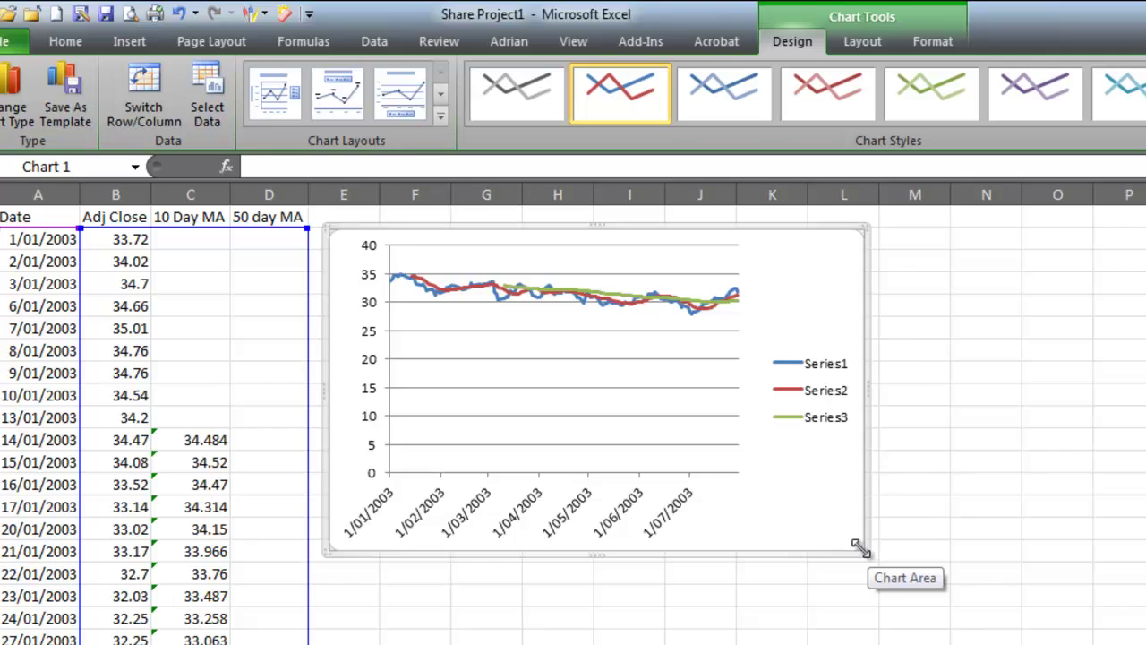
{"action": "left_click_drag", "start_coordinate": [862, 544], "coordinate": [1090, 644]}
{"action": "left_click_drag", "start_coordinate": [989, 609], "coordinate": [990, 610]}
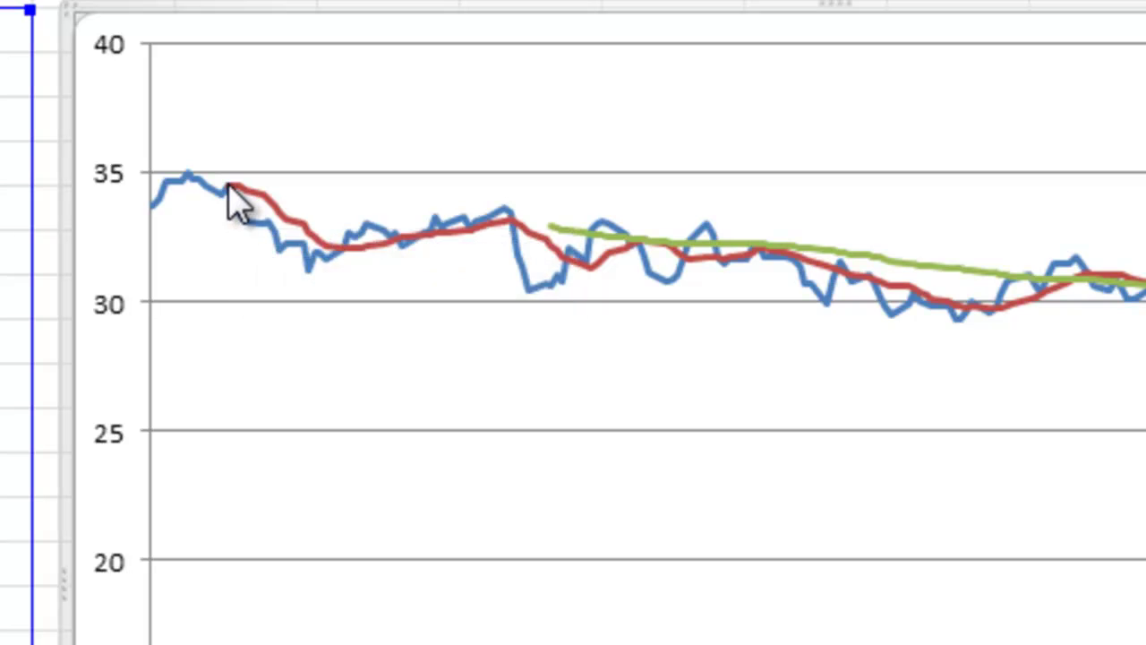
{"action": "mouse_move", "coordinate": [231, 197]}
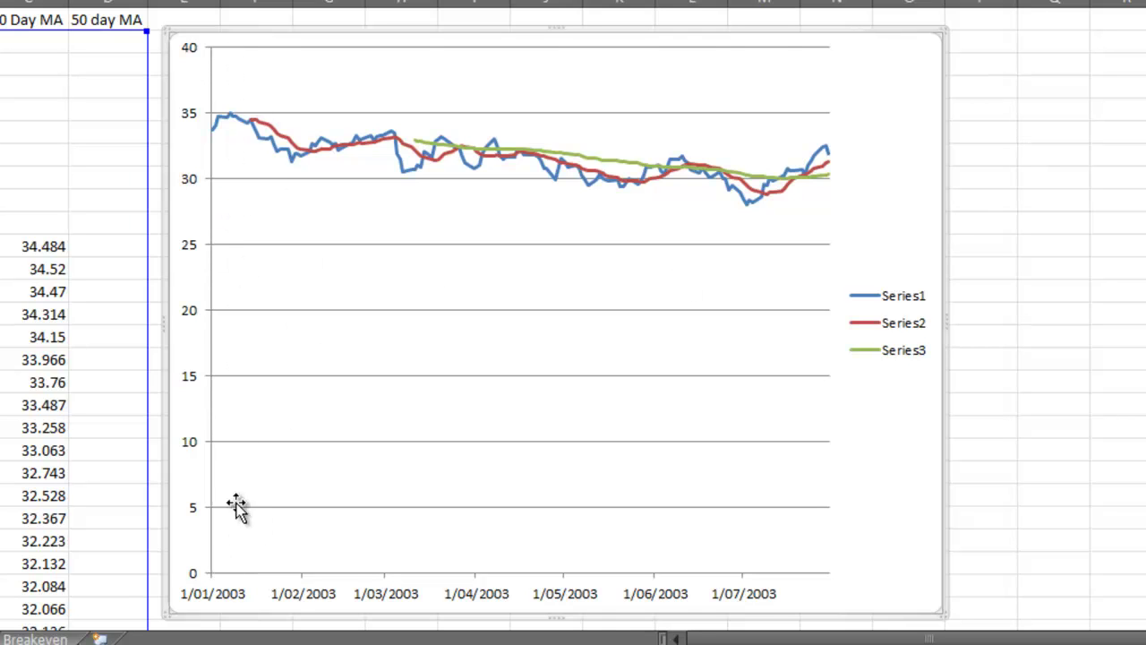
{"action": "left_click", "coordinate": [191, 180]}
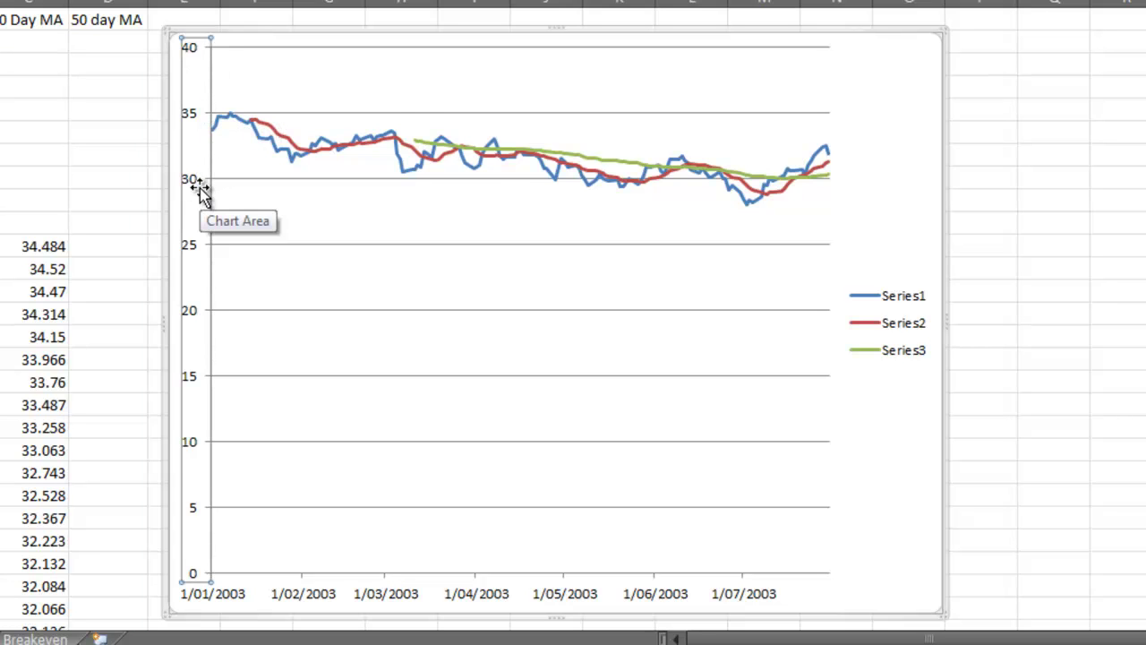
{"action": "right_click", "coordinate": [203, 193]}
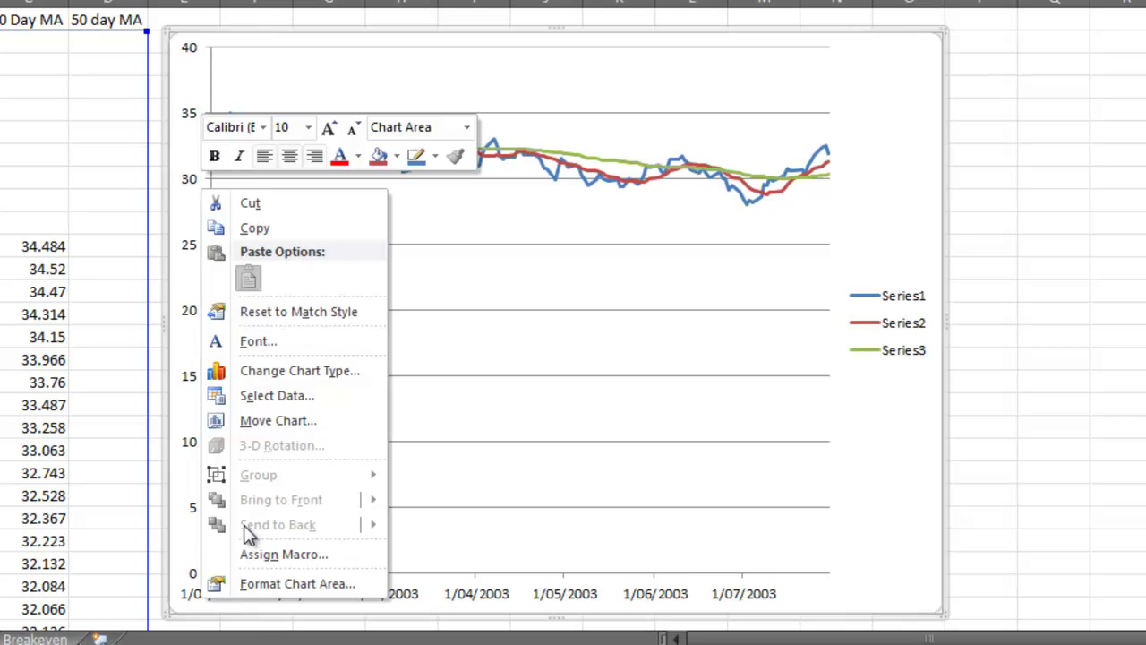
{"action": "left_click", "coordinate": [195, 184]}
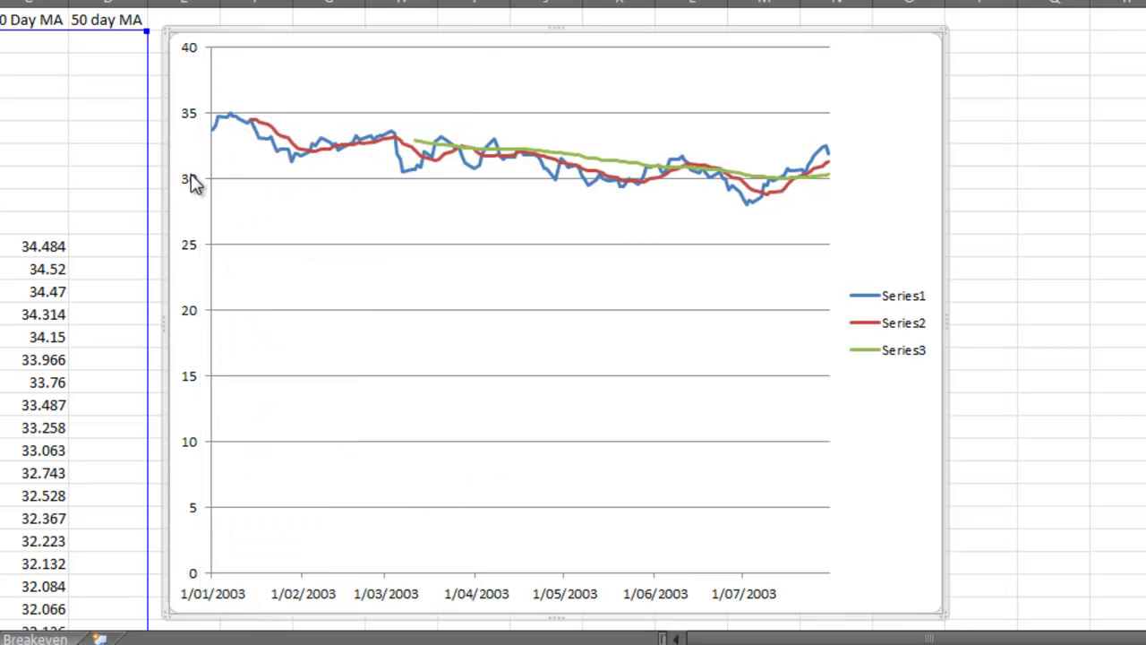
Set the chart's vertical axis minimum to a fixed value of 26
{"action": "right_click", "coordinate": [191, 174]}
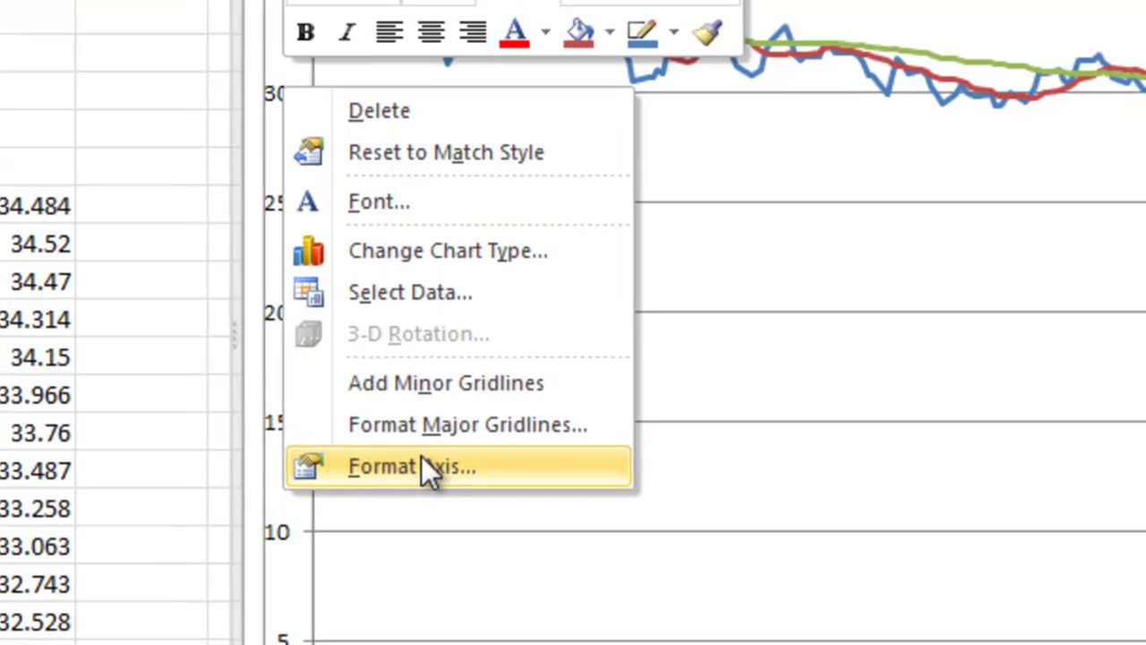
{"action": "left_click", "coordinate": [281, 405]}
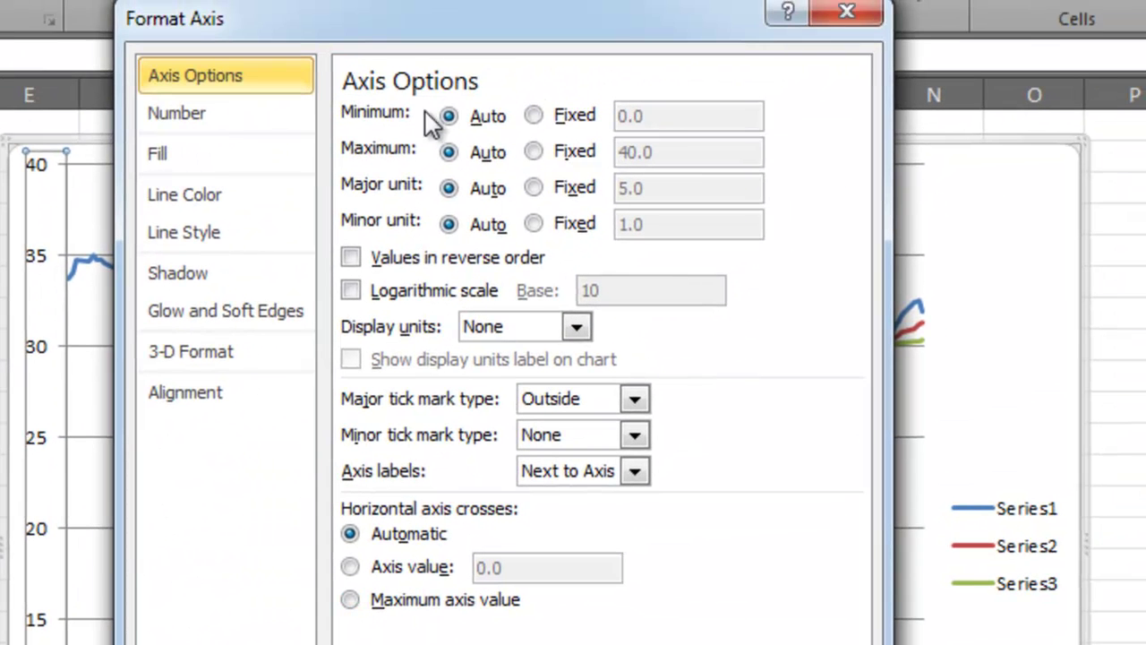
{"action": "left_click_drag", "start_coordinate": [397, 44], "coordinate": [371, 95]}
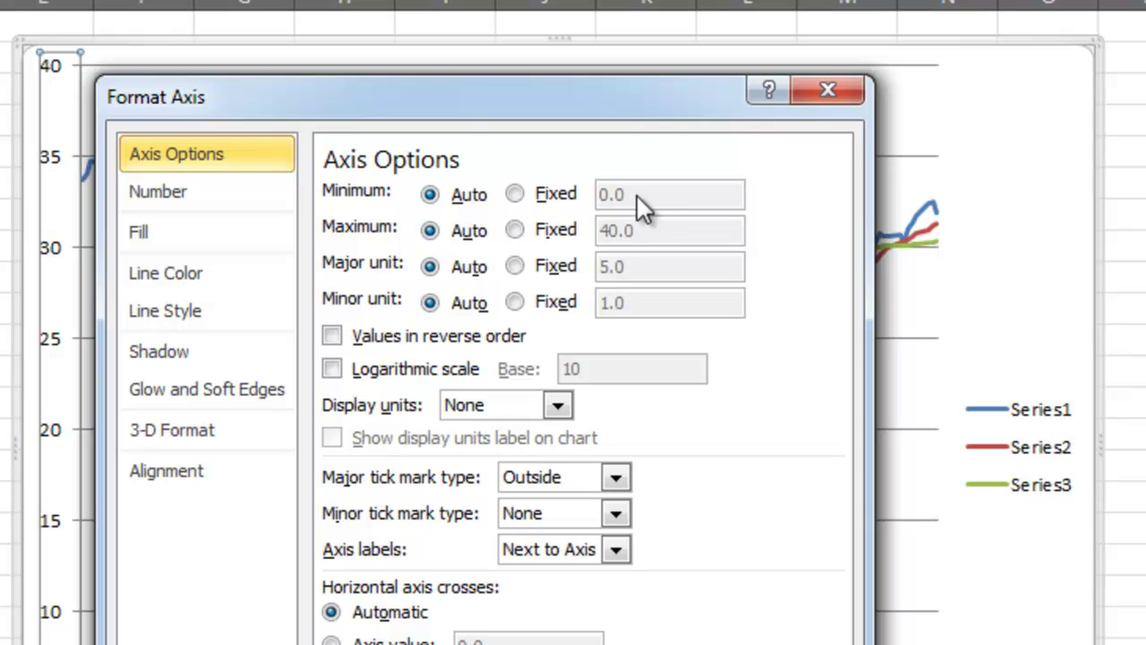
{"action": "left_click", "coordinate": [521, 197]}
{"action": "left_click_drag", "start_coordinate": [642, 191], "coordinate": [573, 203]}
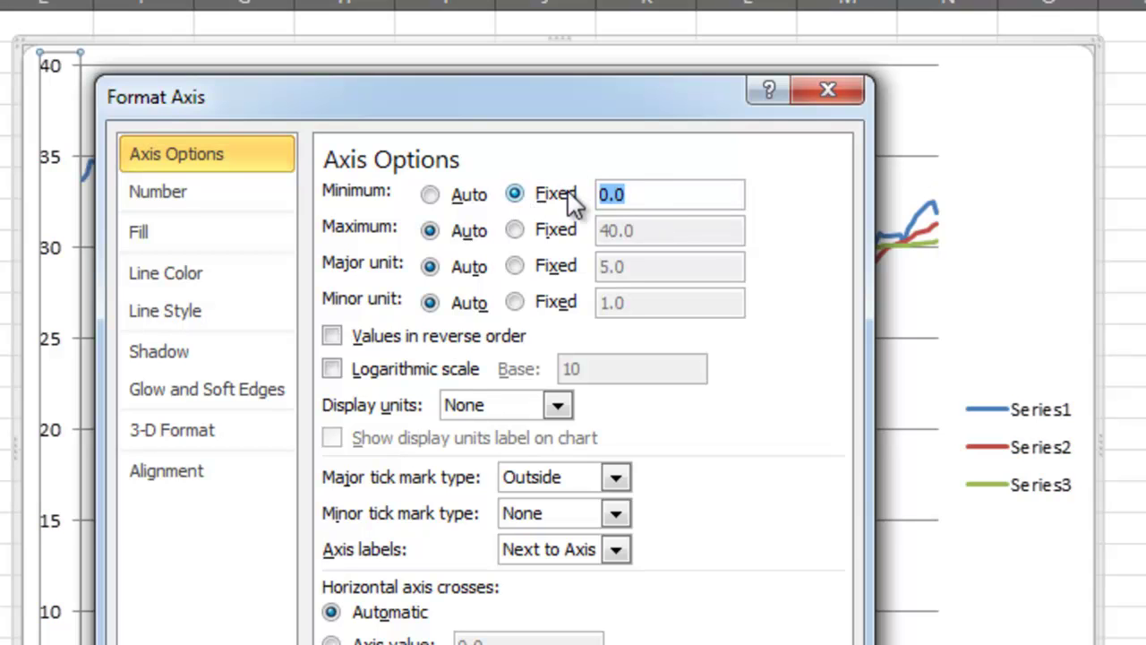
{"action": "type", "text": "26"}
Set the chart's vertical axis maximum to a fixed value of 37 and close the axis formatting
{"action": "left_click_drag", "start_coordinate": [588, 100], "coordinate": [555, 73]}
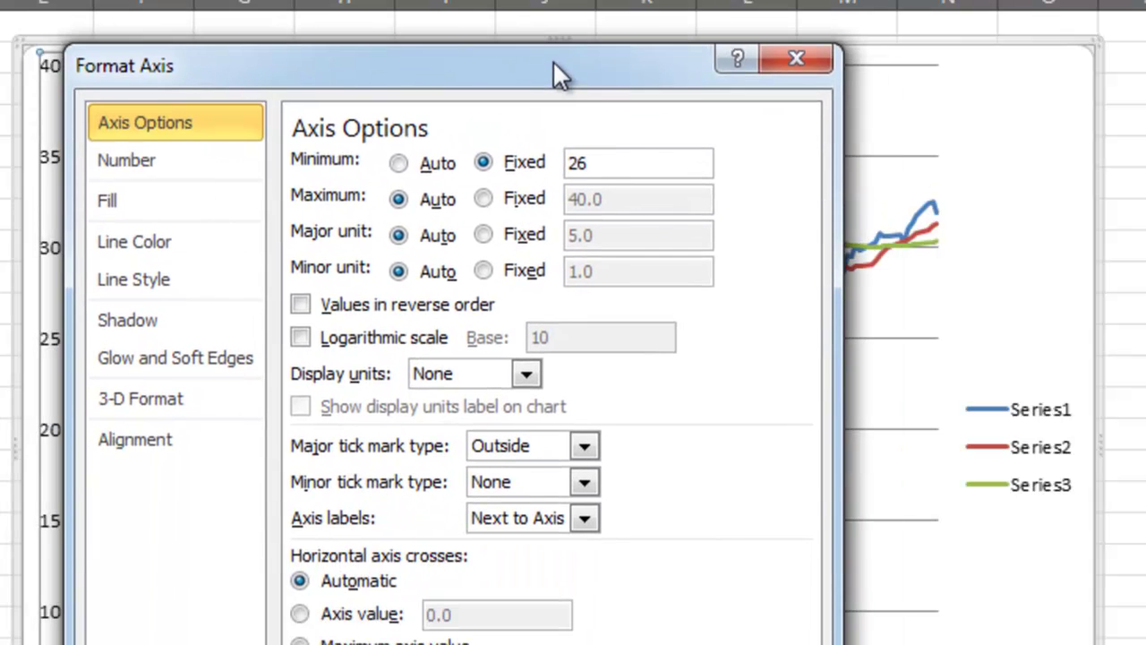
{"action": "left_click", "coordinate": [484, 198]}
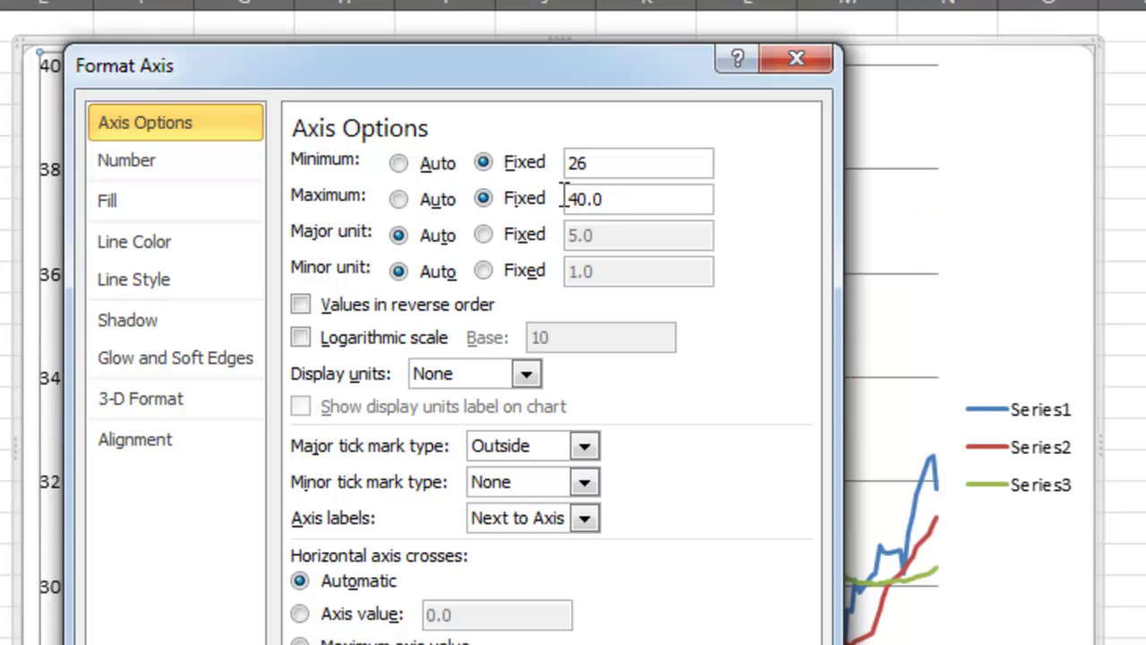
{"action": "left_click_drag", "start_coordinate": [618, 197], "coordinate": [540, 188]}
{"action": "type", "text": "37"}
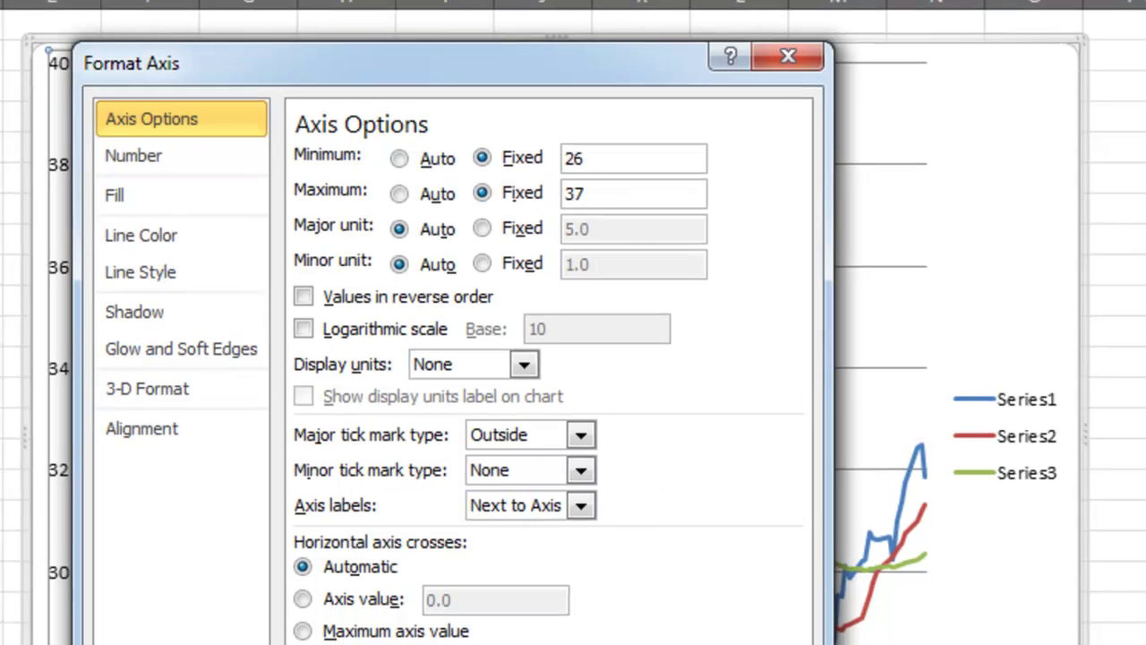
{"action": "left_click", "coordinate": [699, 614]}
{"action": "left_click", "coordinate": [1042, 230]}
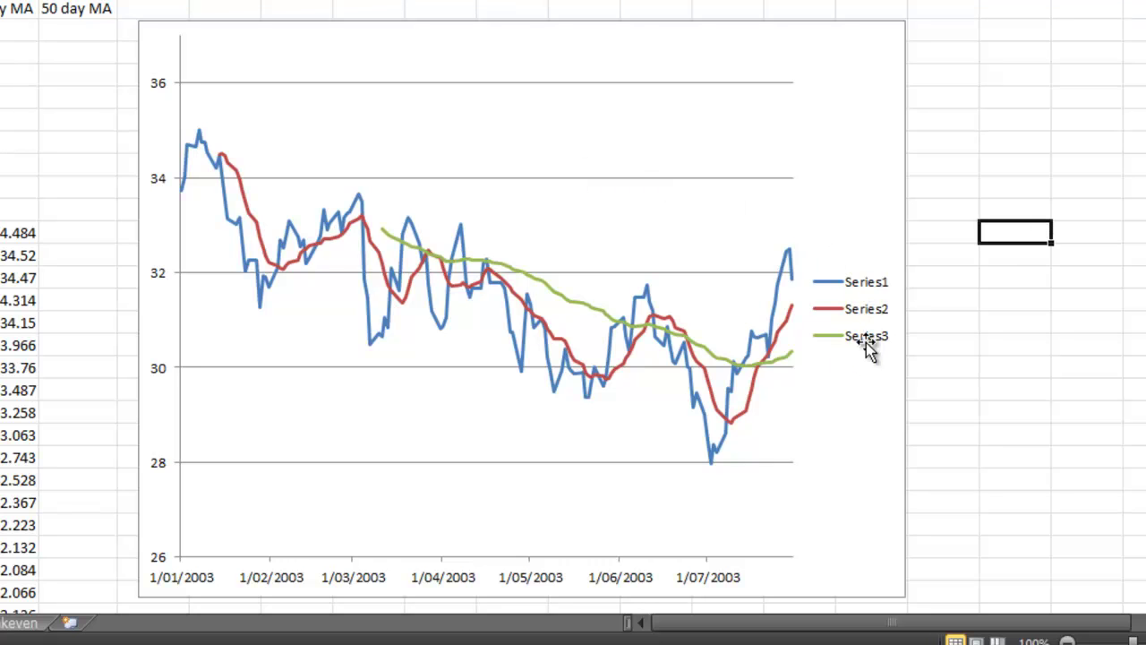
{"action": "left_click", "coordinate": [871, 296]}
{"action": "double_click", "coordinate": [869, 286]}
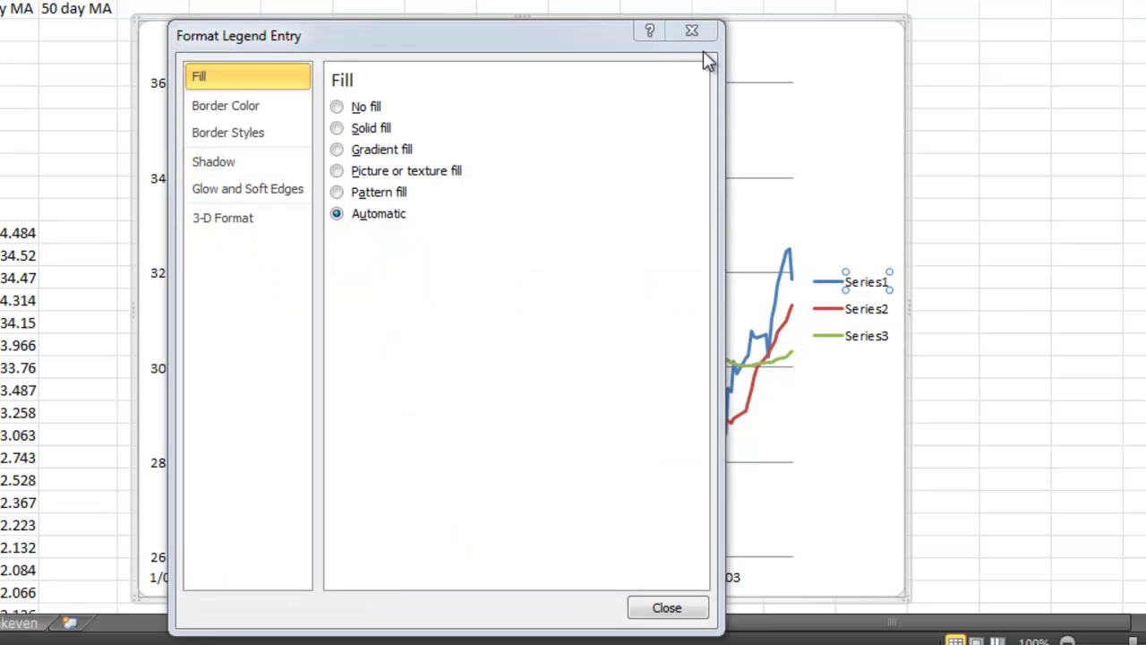
{"action": "left_click", "coordinate": [693, 32]}
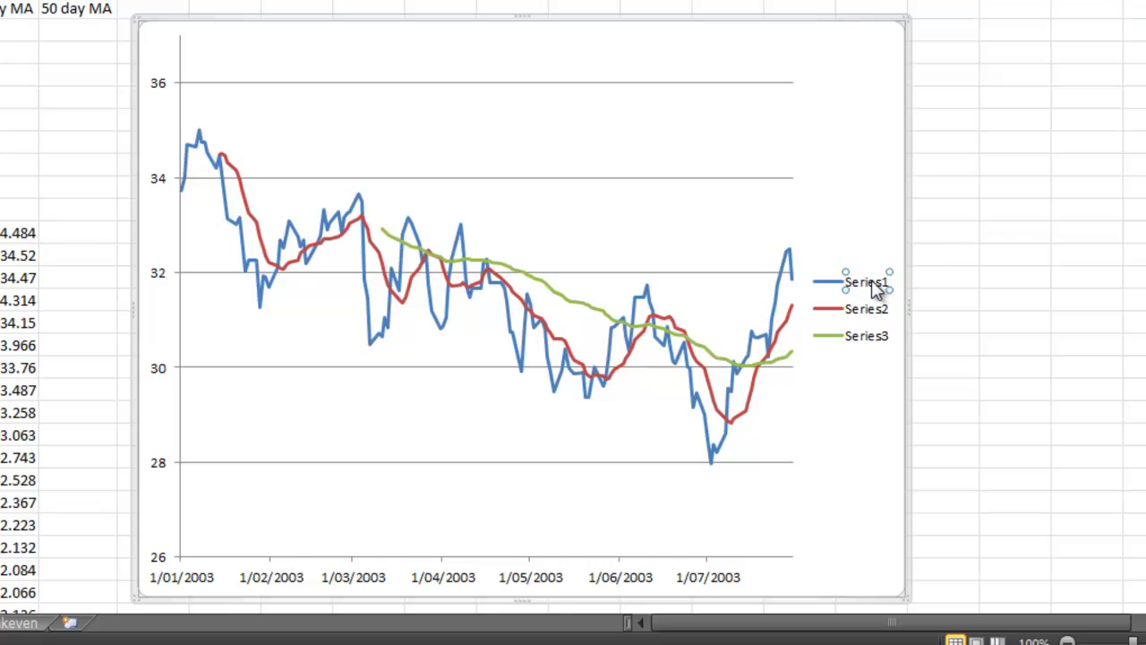
{"action": "double_click", "coordinate": [868, 296]}
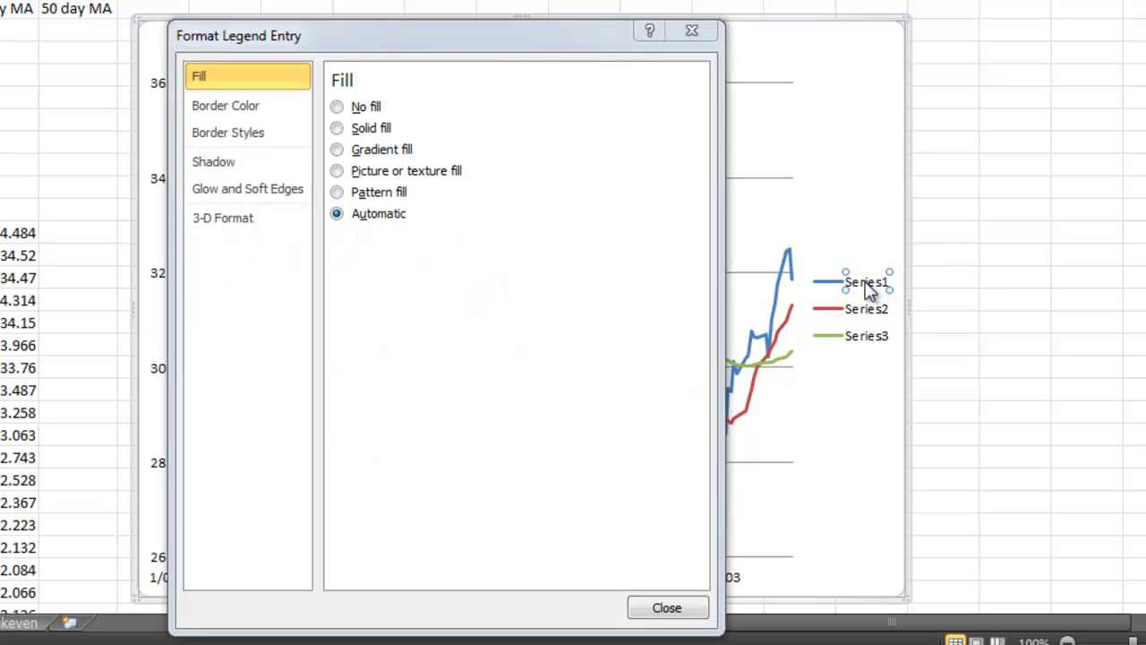
{"action": "left_click", "coordinate": [693, 32]}
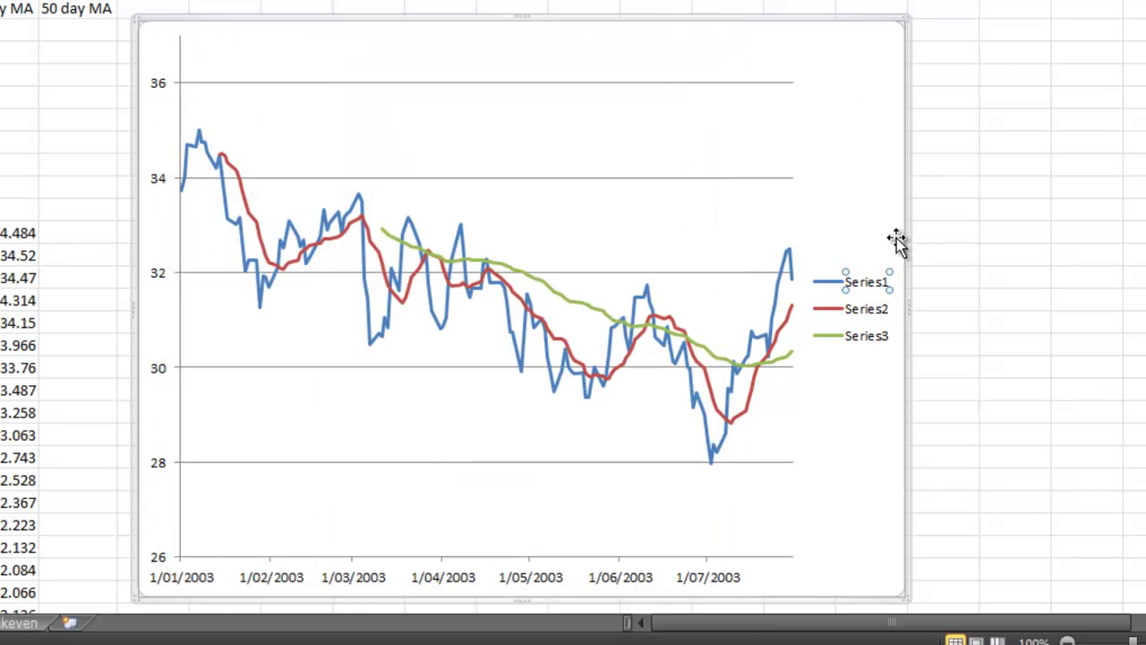
{"action": "right_click", "coordinate": [864, 278]}
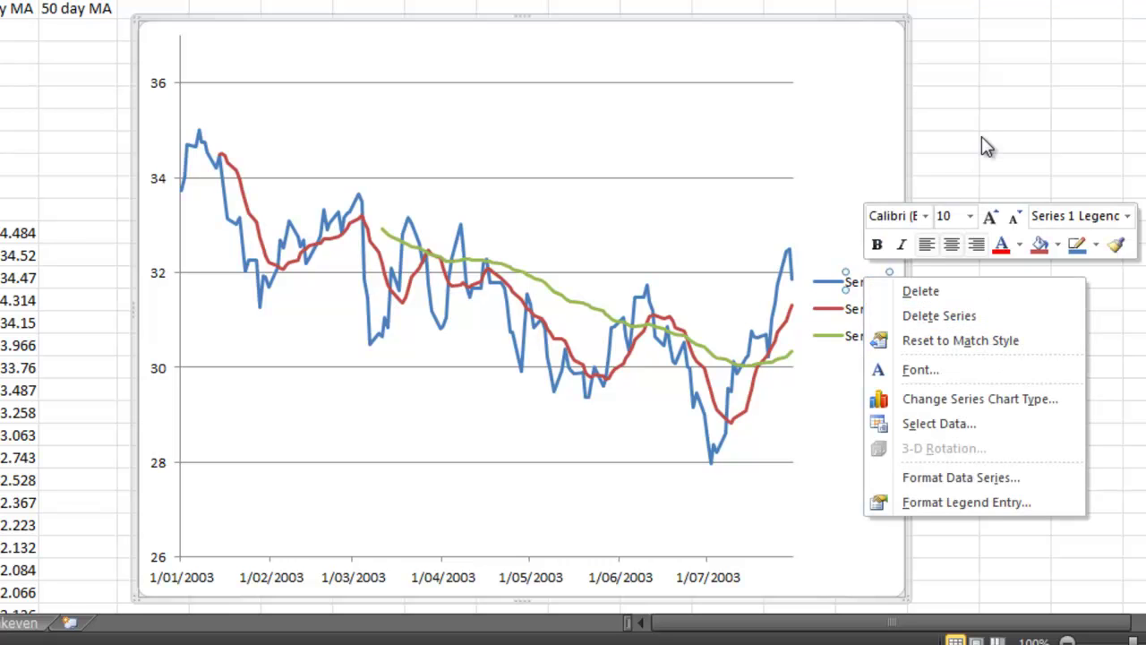
{"action": "key", "text": "Escape"}
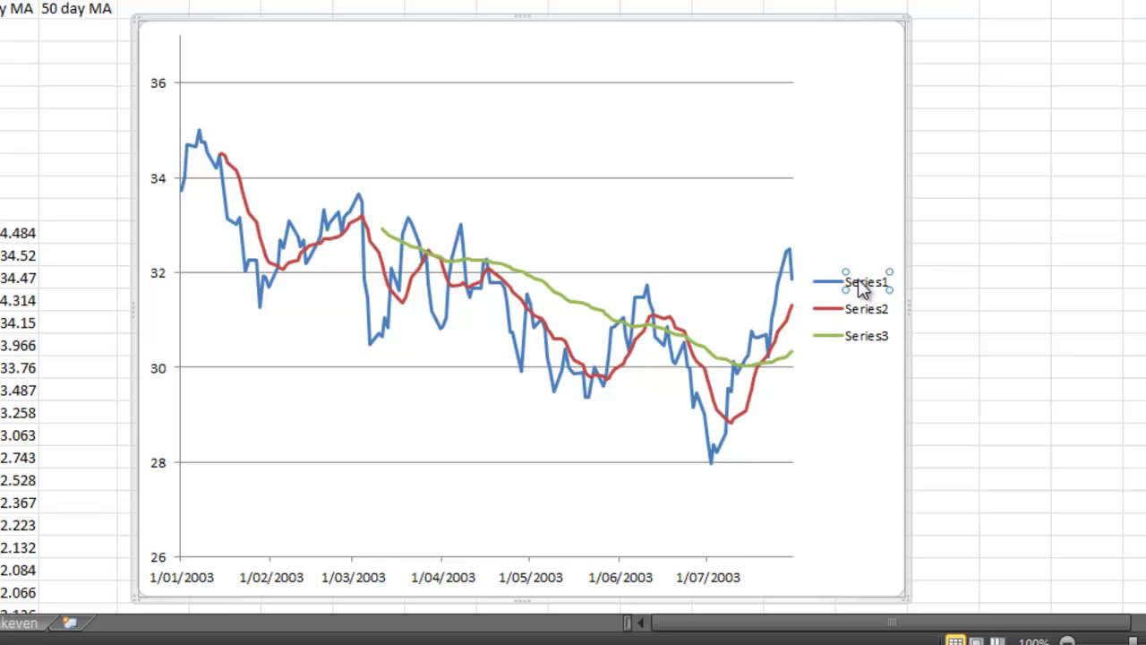
{"action": "left_click", "coordinate": [873, 311]}
{"action": "left_click", "coordinate": [877, 343]}
Try the chart layout with data labels, but settle on the one with a chart title, vertical axis title and legend beside the plot
{"action": "left_click_drag", "start_coordinate": [908, 309], "coordinate": [1049, 277]}
{"action": "left_click", "coordinate": [458, 40]}
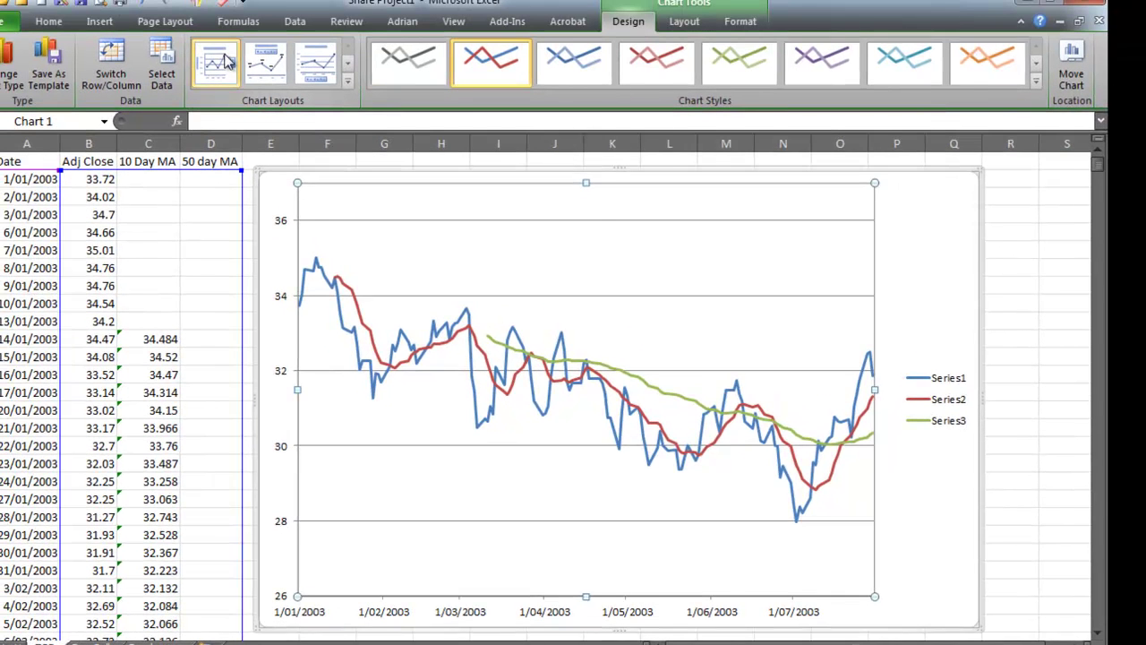
{"action": "left_click", "coordinate": [217, 63]}
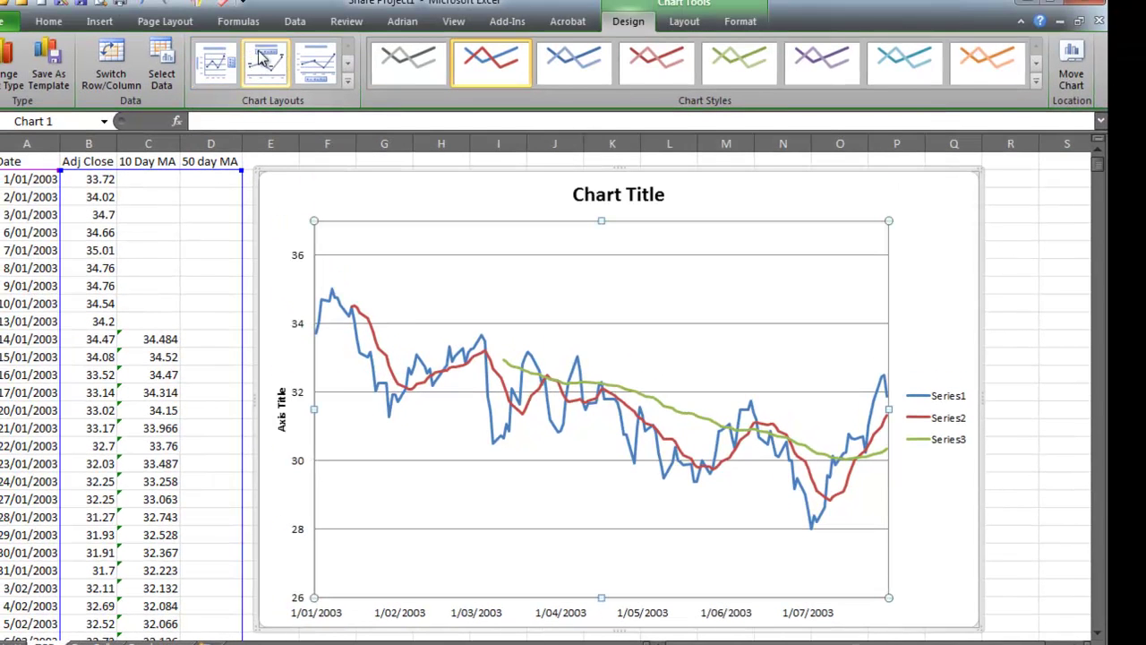
{"action": "left_click", "coordinate": [265, 63]}
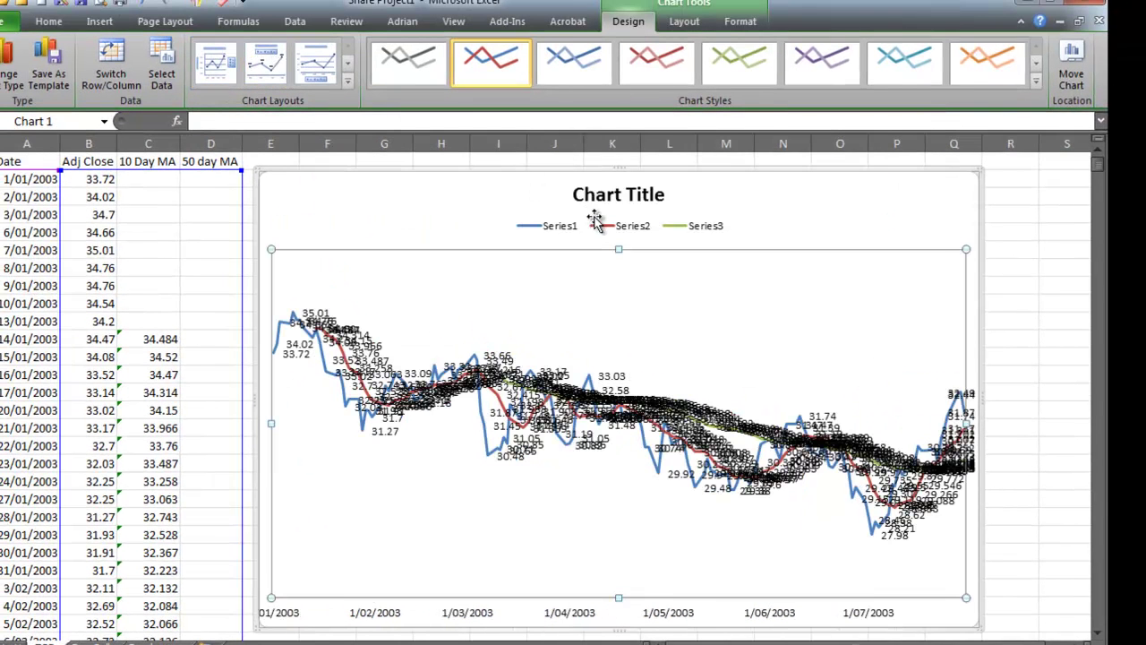
{"action": "left_click", "coordinate": [215, 61]}
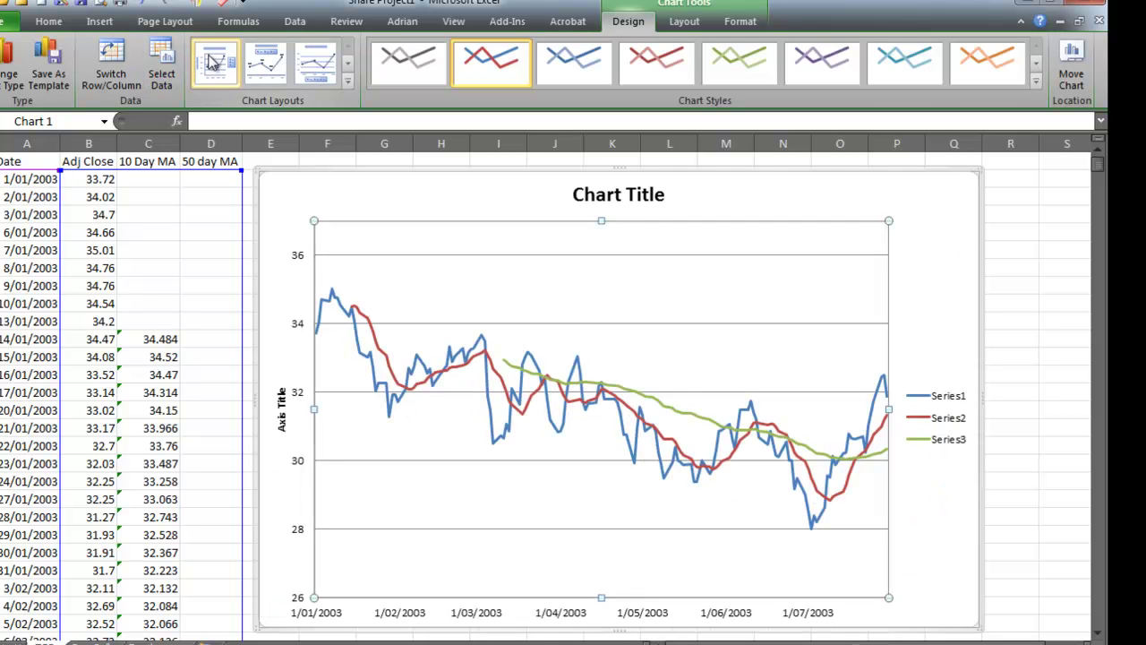